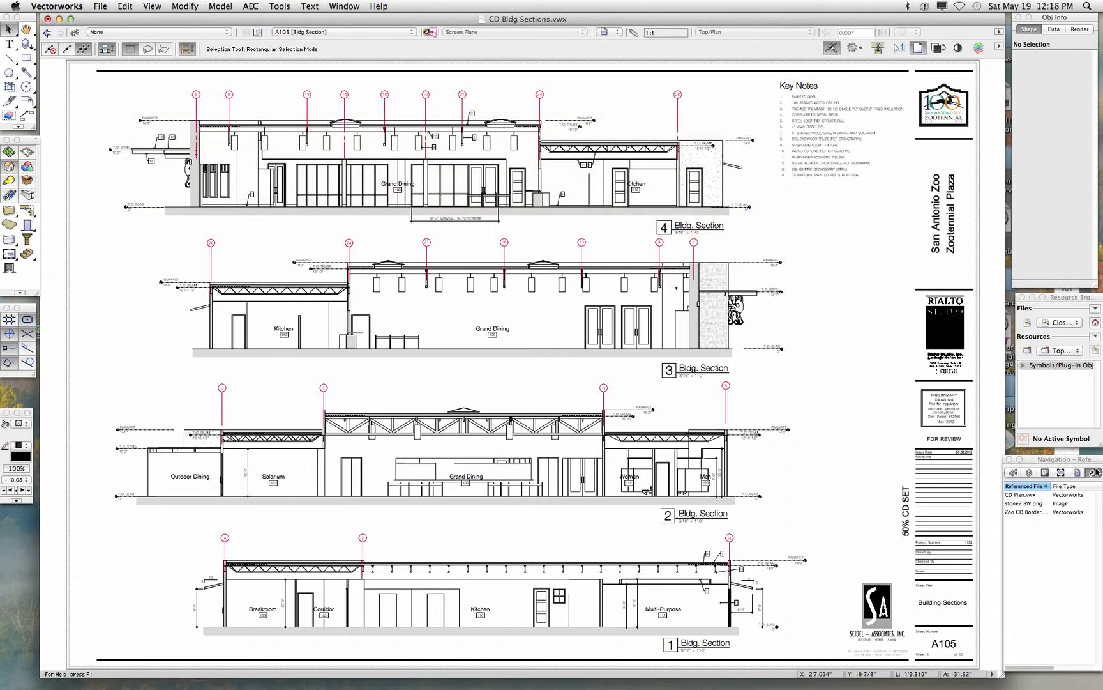
Examine the referenced floor plan with its section markers on the Model Ref Base layer, and return to the A105 sheet layer
left_click(1021, 496)
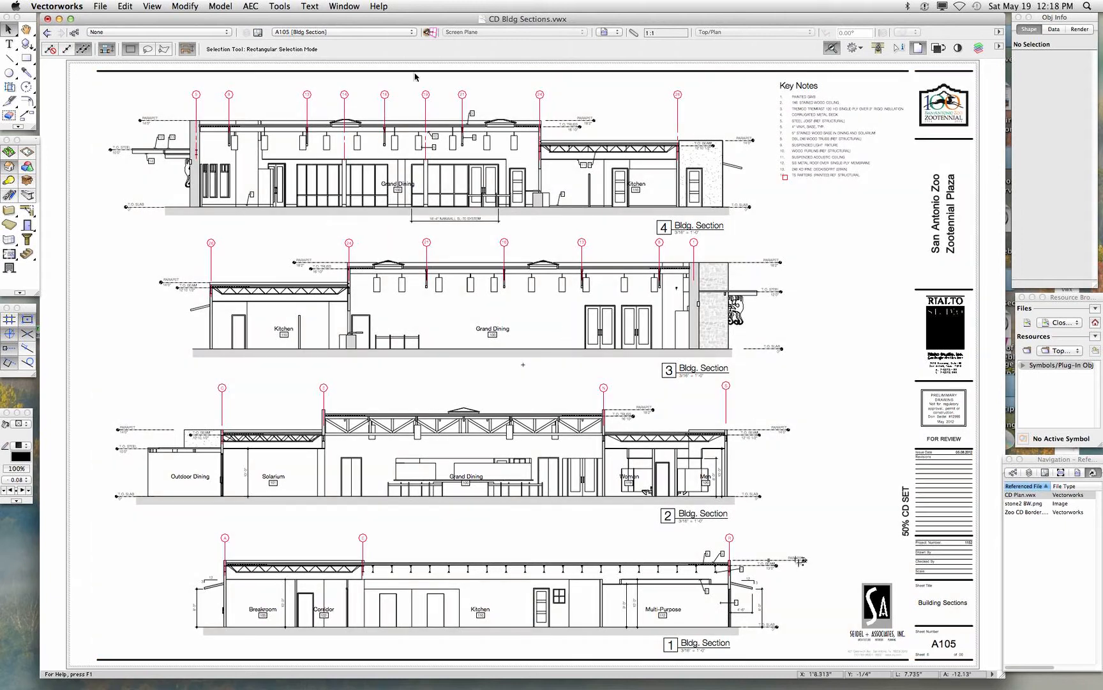
left_click(351, 33)
left_click_drag(351, 31, 335, 70)
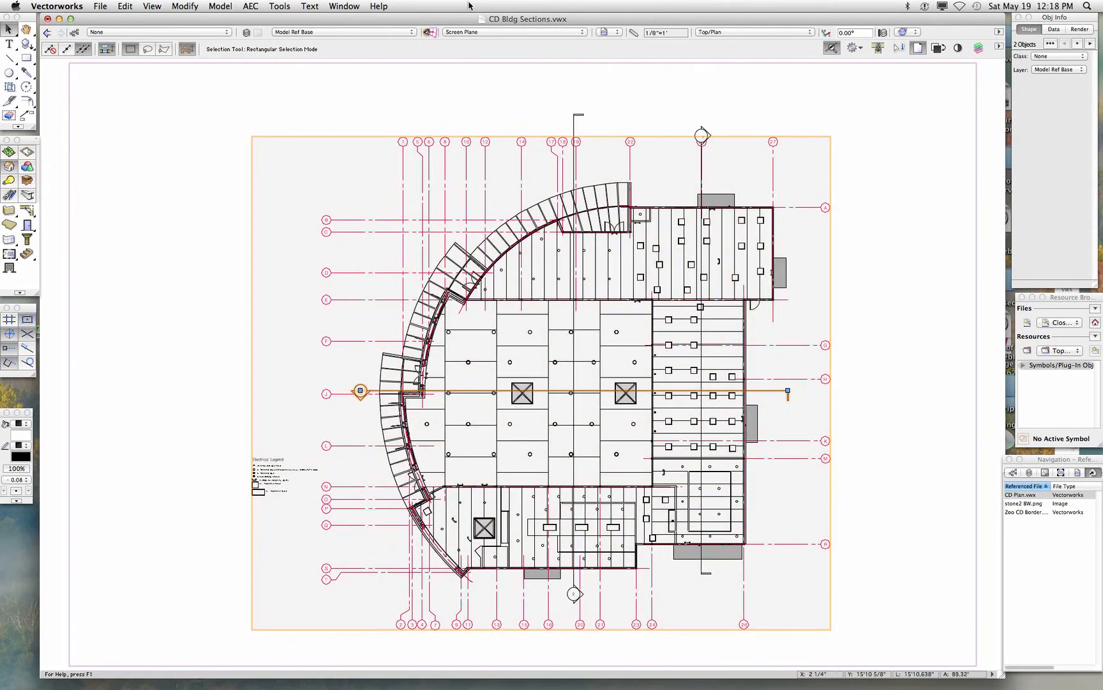
left_click_drag(346, 31, 333, 45)
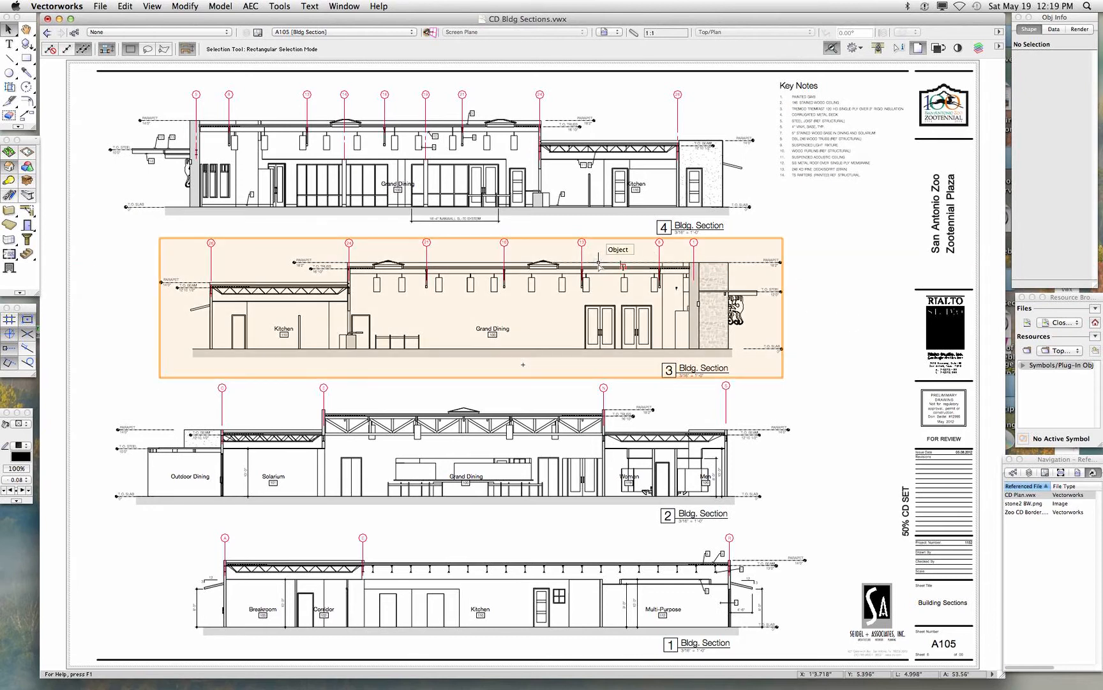
Open the annotations of the Bldg. Section 3 viewport for editing
scroll(598, 262, "down", 2)
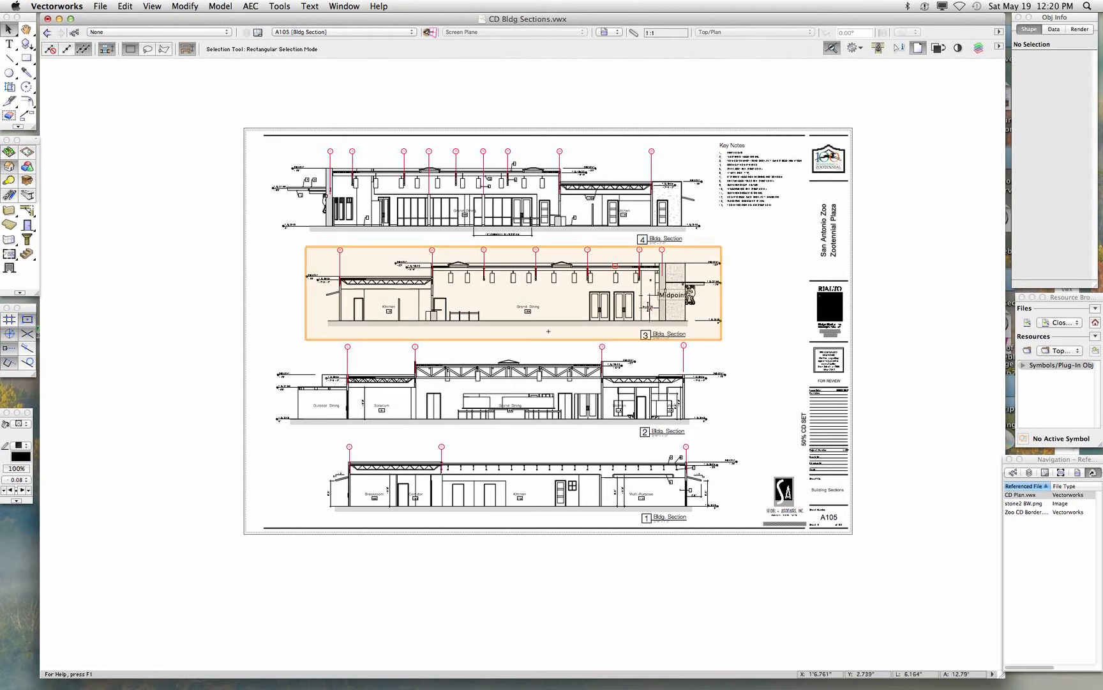
scroll(648, 307, "up", 2)
middle_click_drag(578, 296, 658, 380)
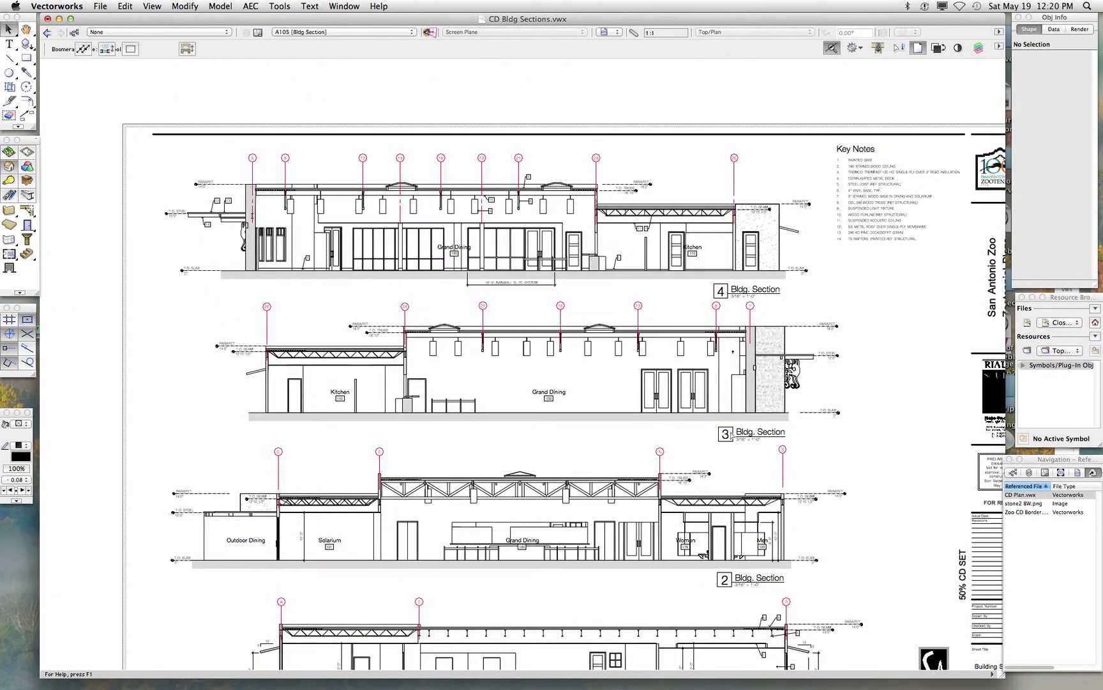
double_click(606, 406)
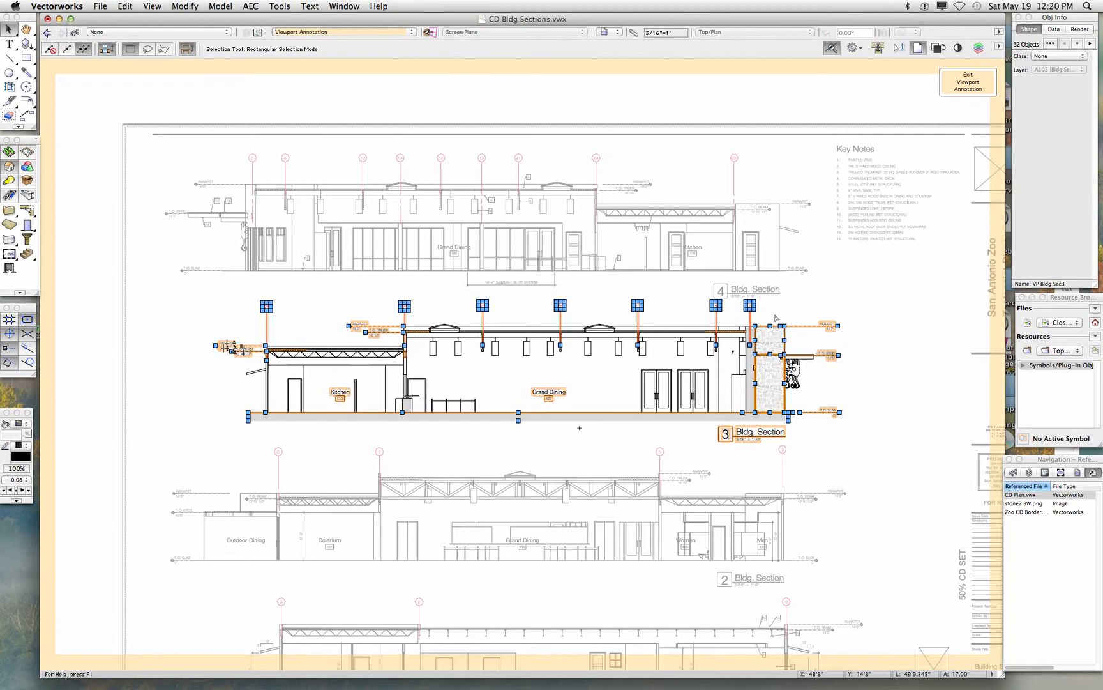
Examine the upper and lower stone-patterned wall polygons in the annotations of Bldg. Section 3
left_click(802, 297)
left_click(766, 381)
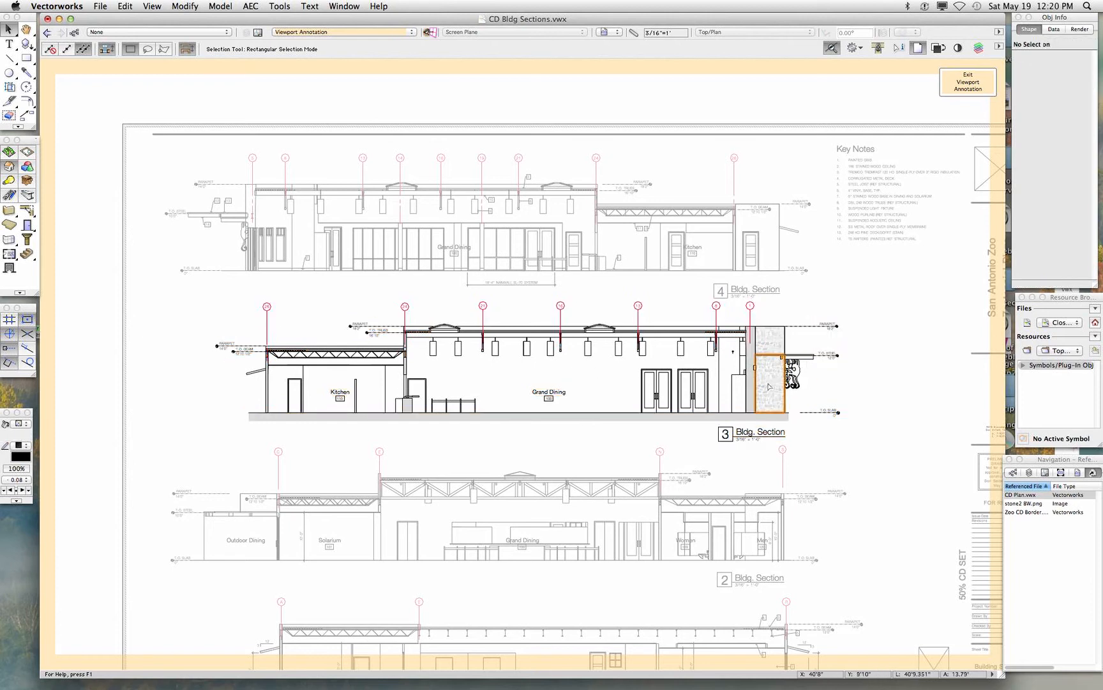
scroll(766, 381, "up", 5)
left_click(827, 224)
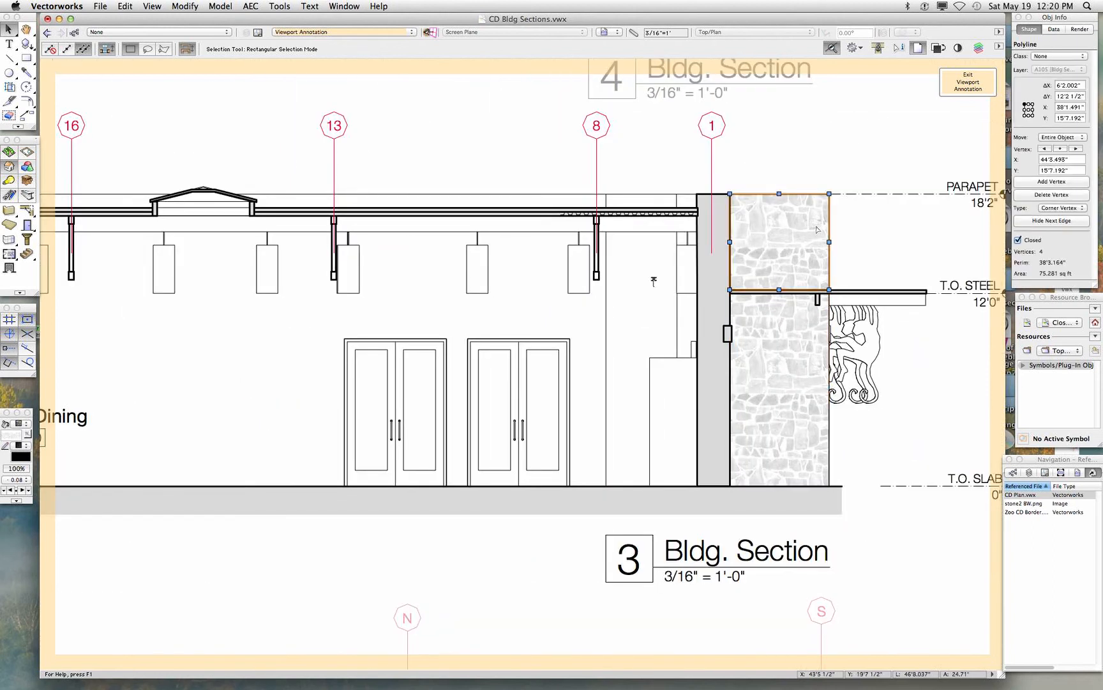
scroll(827, 223, "down", 4)
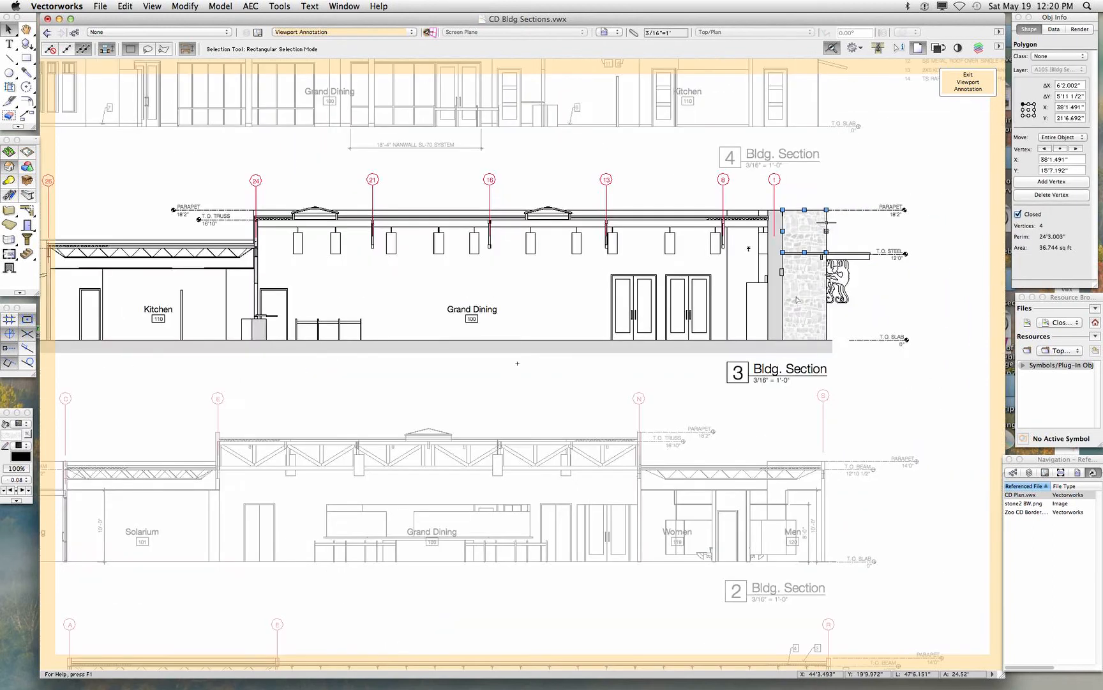
left_click(801, 316)
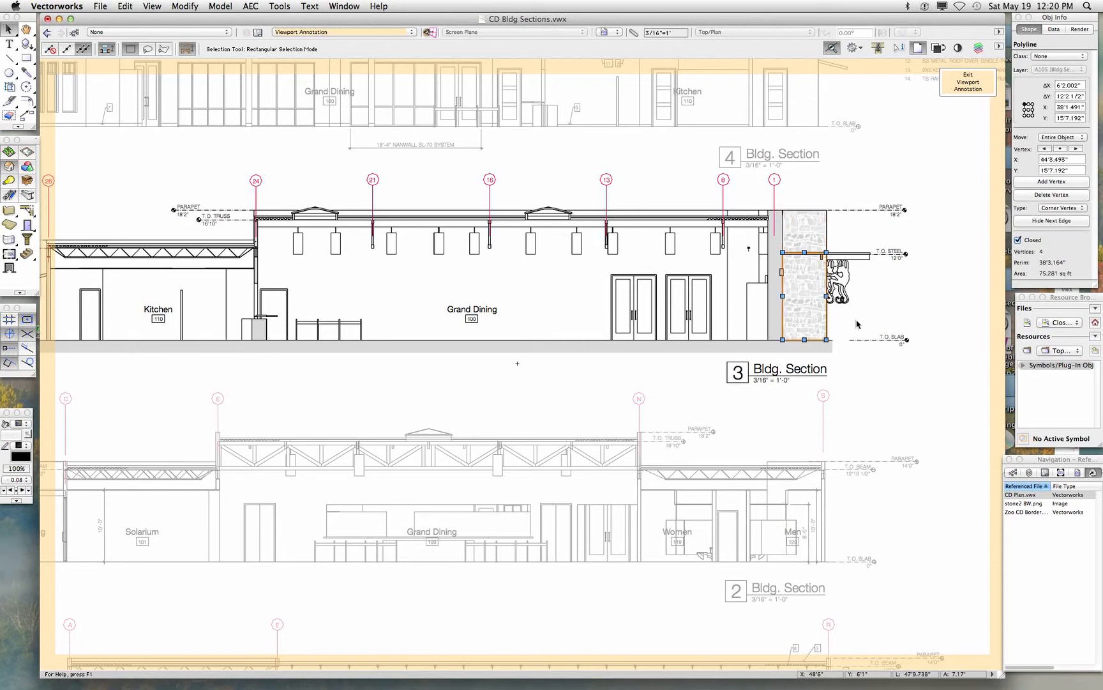
left_click(798, 226)
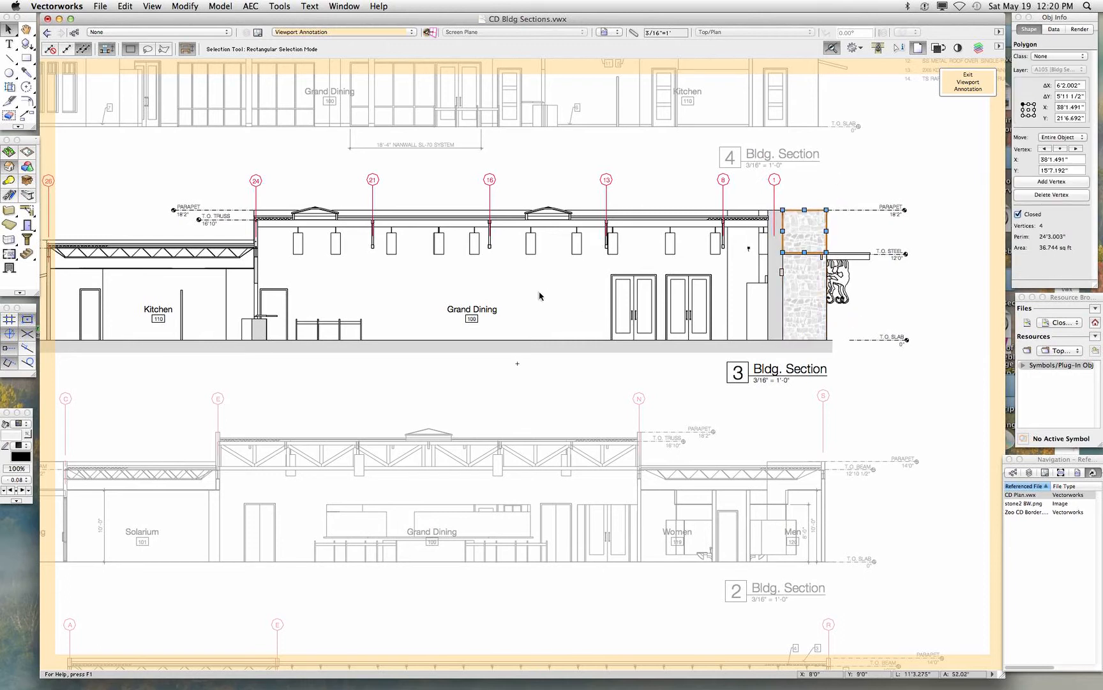
Inspect the ground slab fill and the grid 1 bubble in Bldg. Section 3, and leave the viewport annotations
left_click(340, 350)
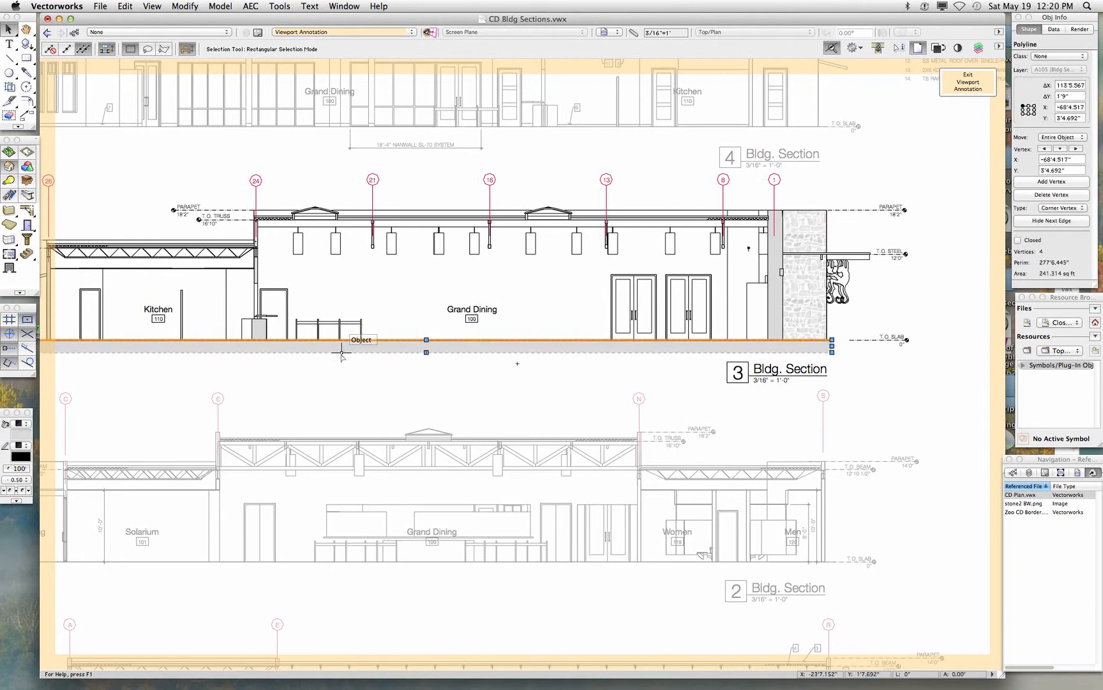
left_click(356, 369)
left_click(774, 179)
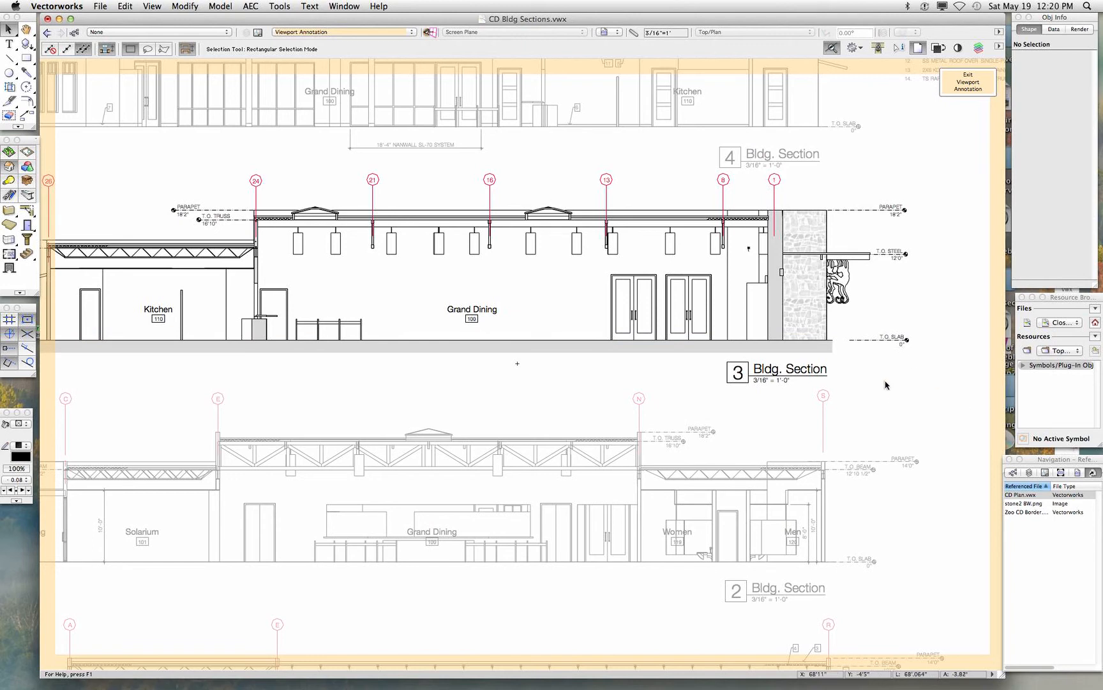
left_click(956, 86)
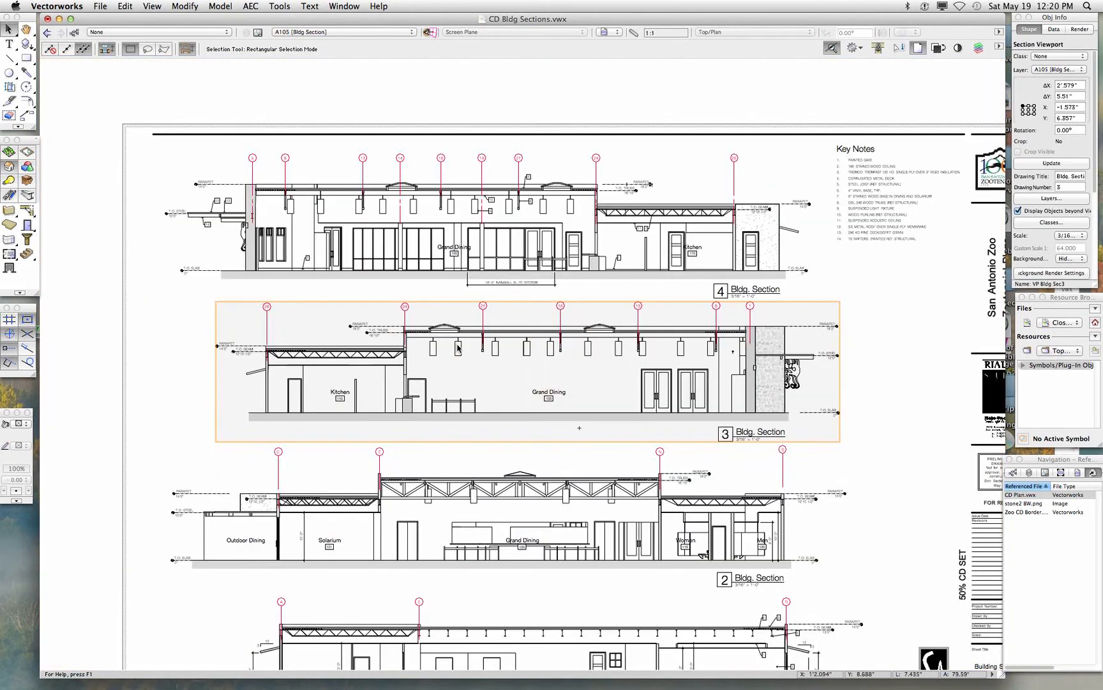
Place a copy of the Bldg. Section 3 viewport beside the sheet and convert that copy to lines
scroll(459, 346, "down", 2)
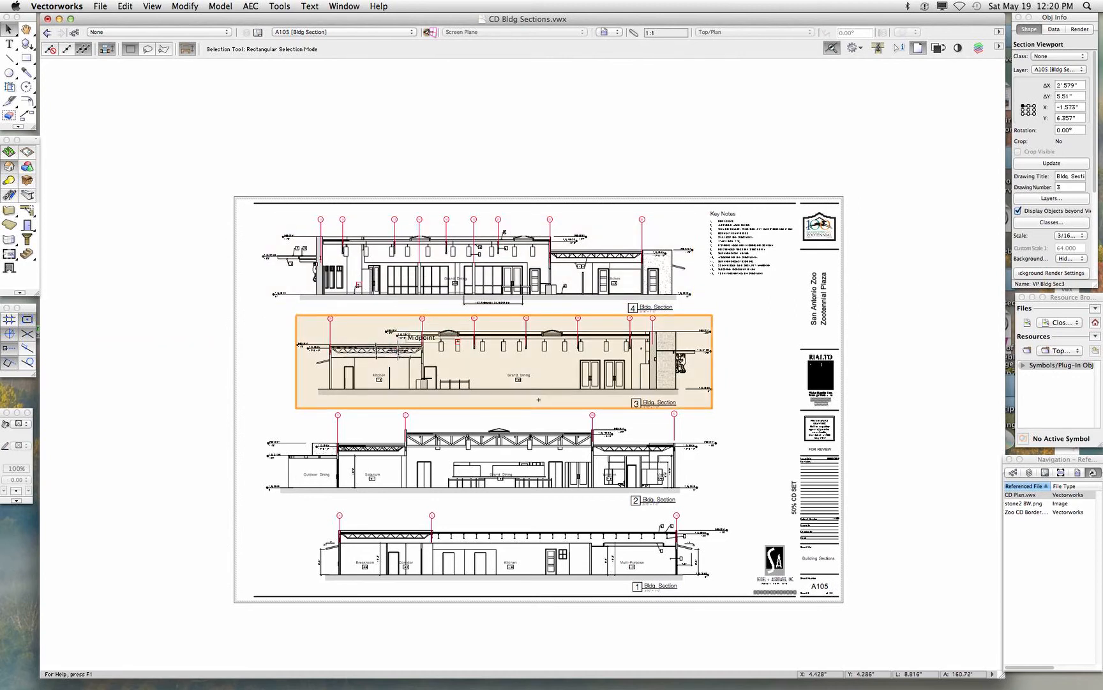
left_click_drag(398, 350, 294, 350)
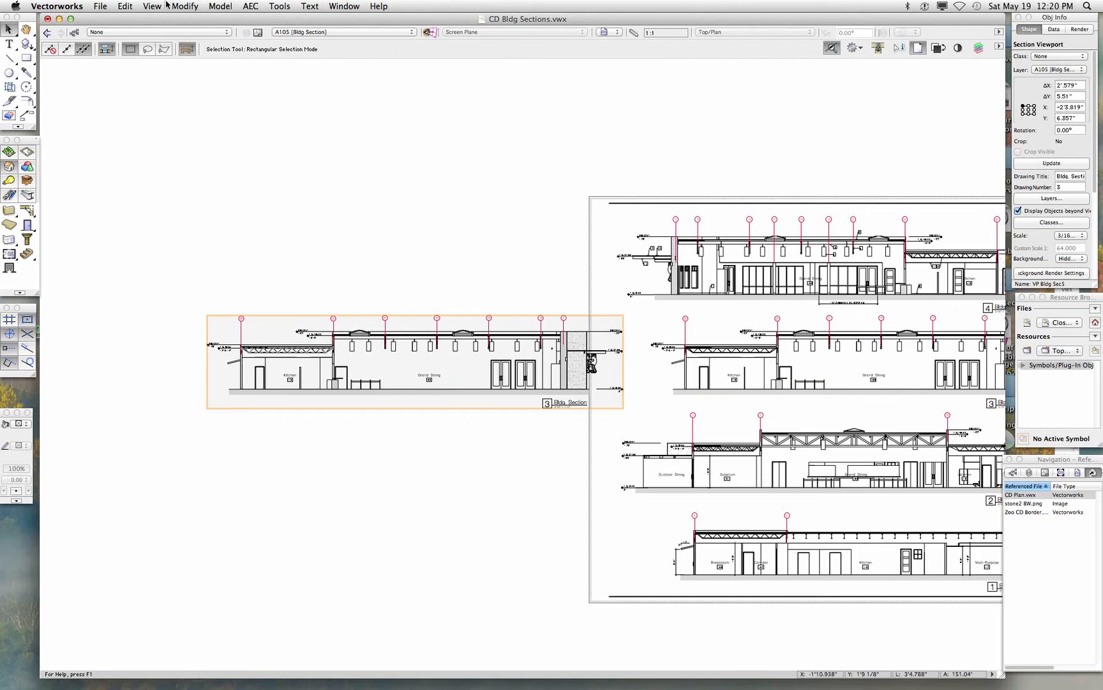
left_click(184, 6)
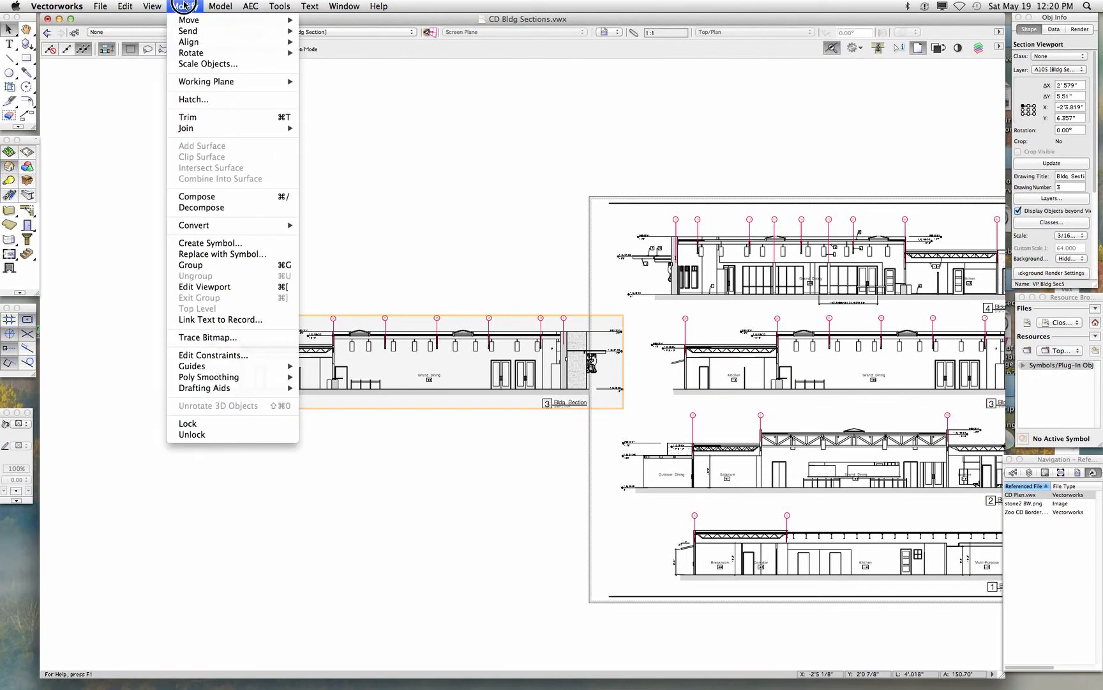
mouse_move(248, 224)
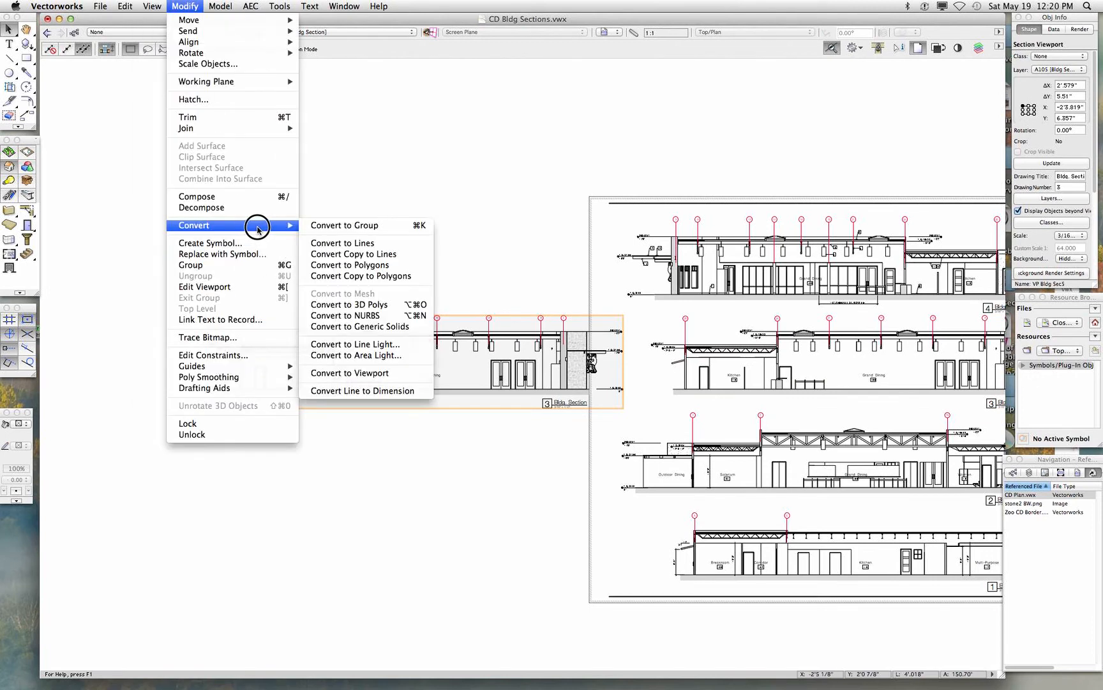
left_click(345, 244)
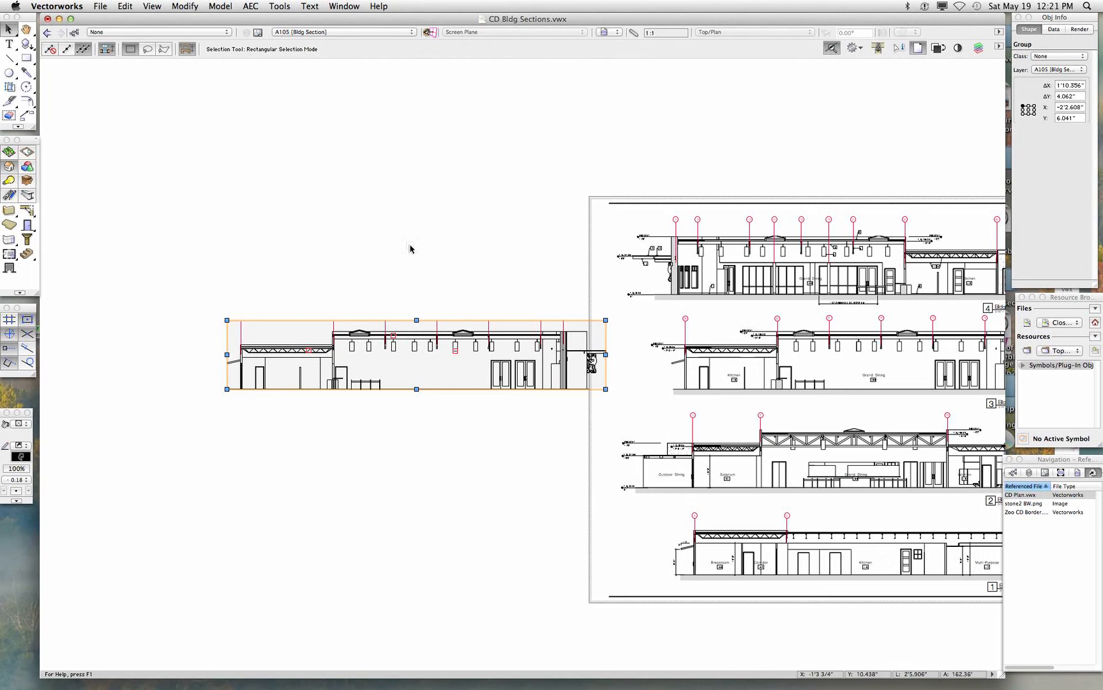
Cut the converted line group from the A105 sheet layer and paste it onto the Section base design layer
key("Delete")
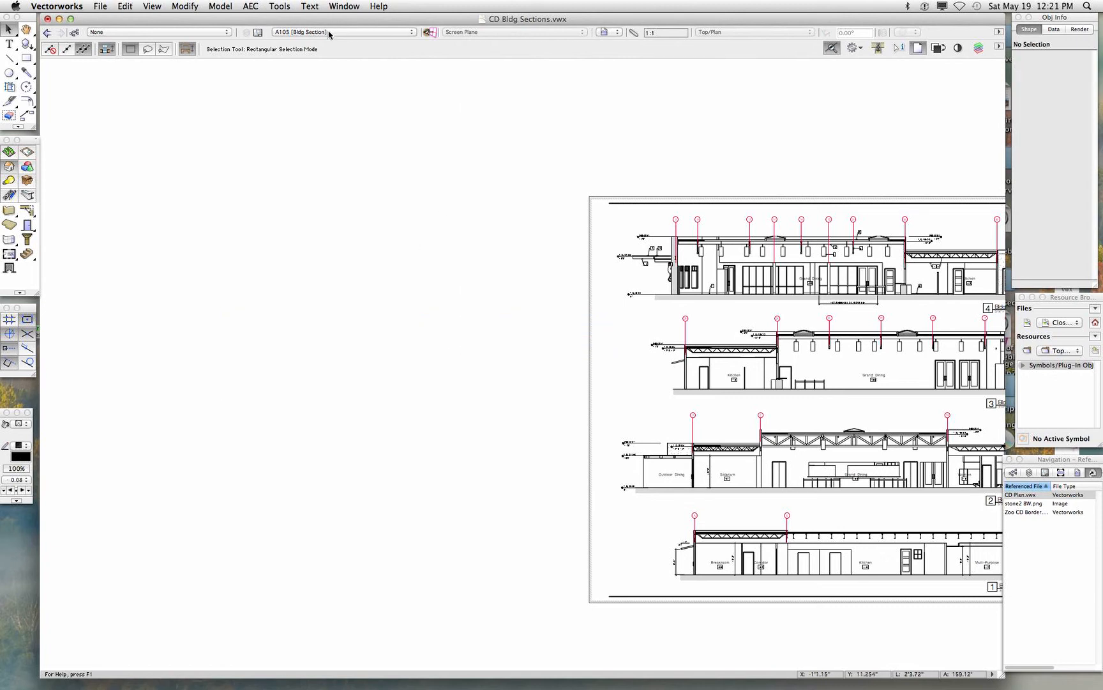
left_click(328, 33)
left_click(337, 63)
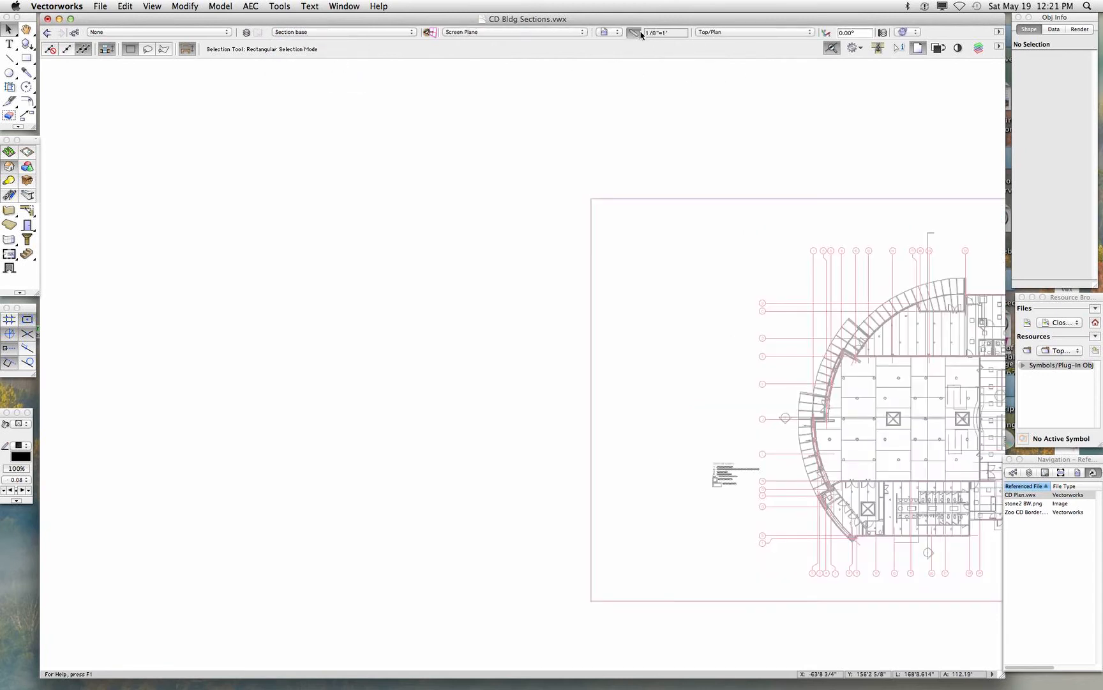
left_click(361, 33)
left_click(339, 41)
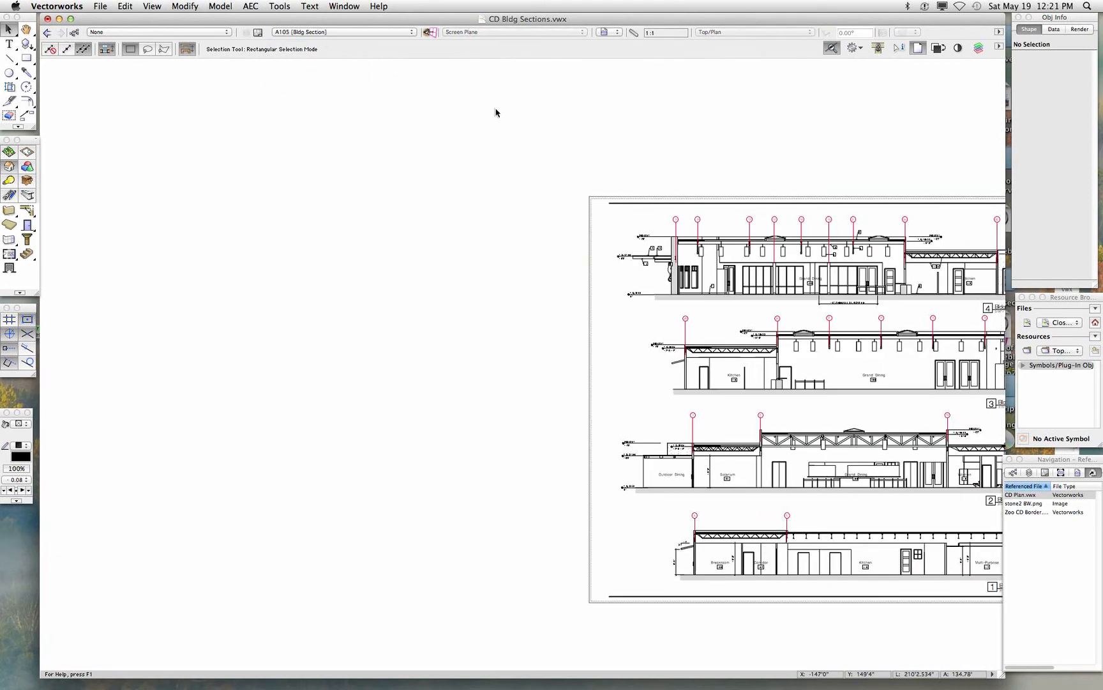
left_click(753, 228)
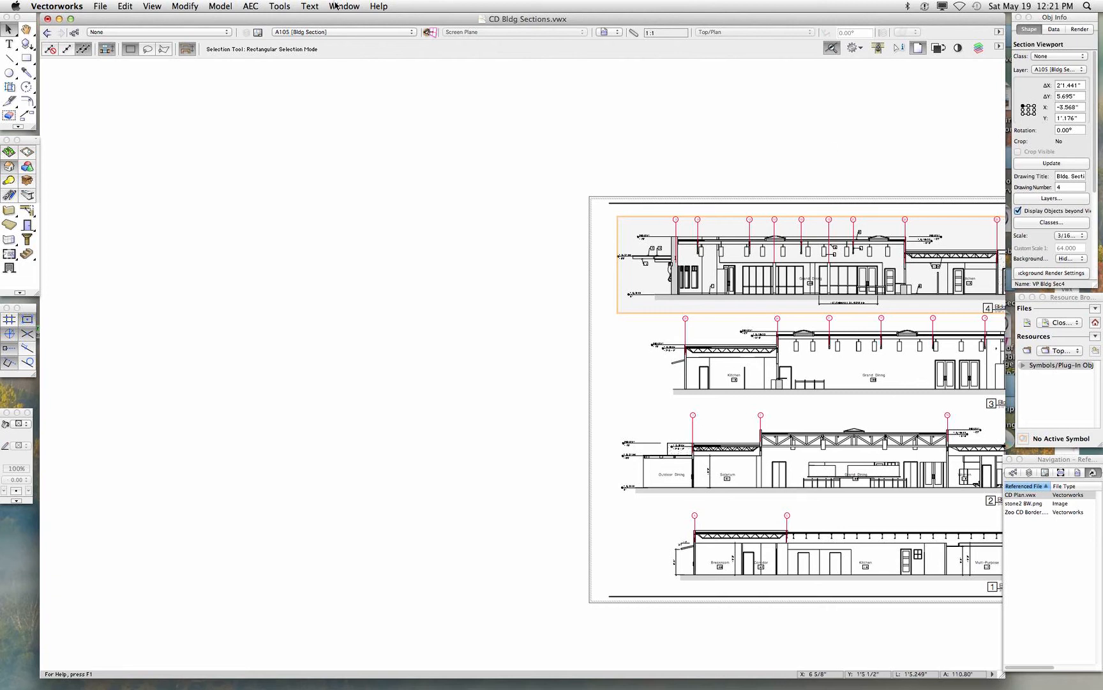
left_click(302, 32)
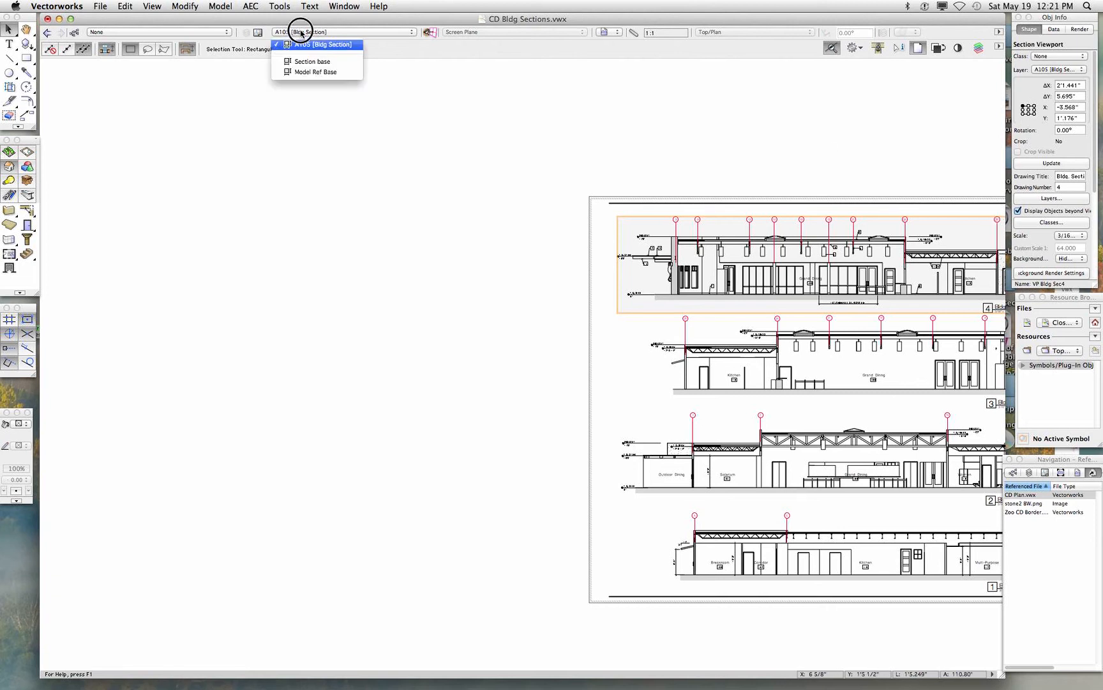
left_click(309, 63)
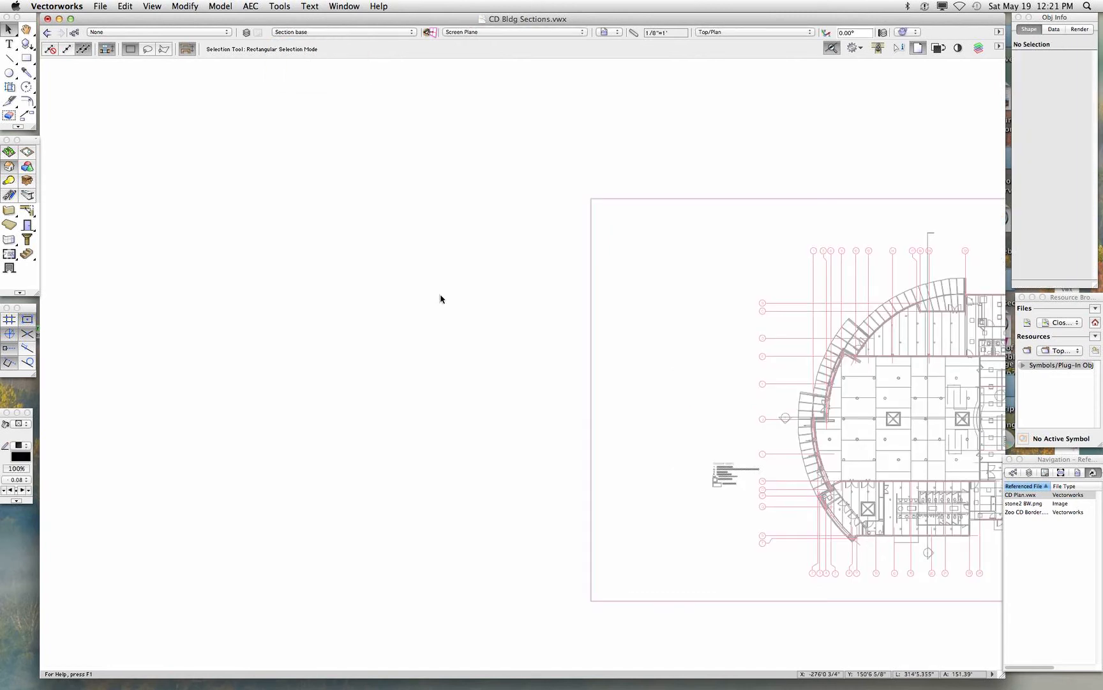
left_click(506, 318)
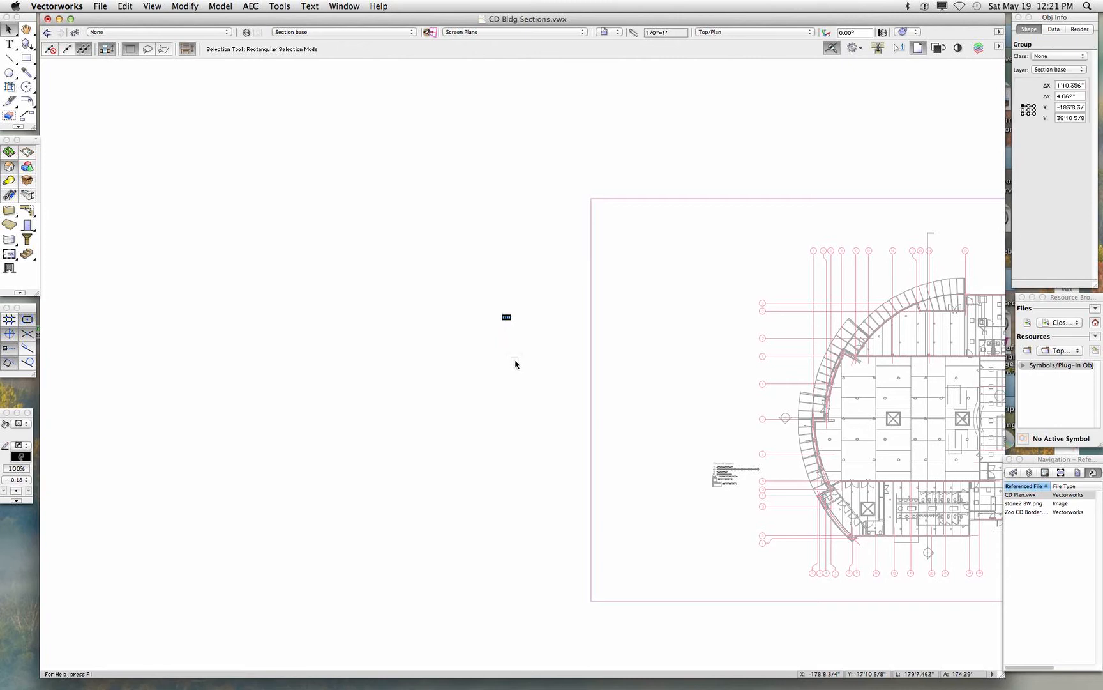
Scale the pasted section group symmetrically by a factor of 64, including its text
left_click(186, 7)
left_click(220, 64)
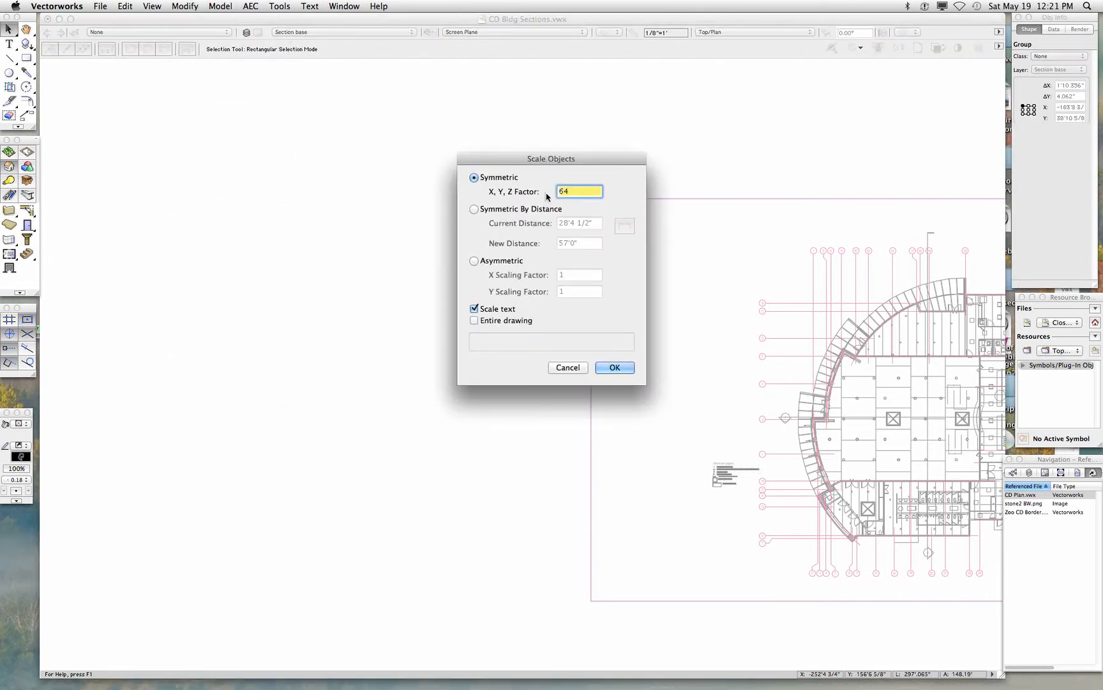
key("Return")
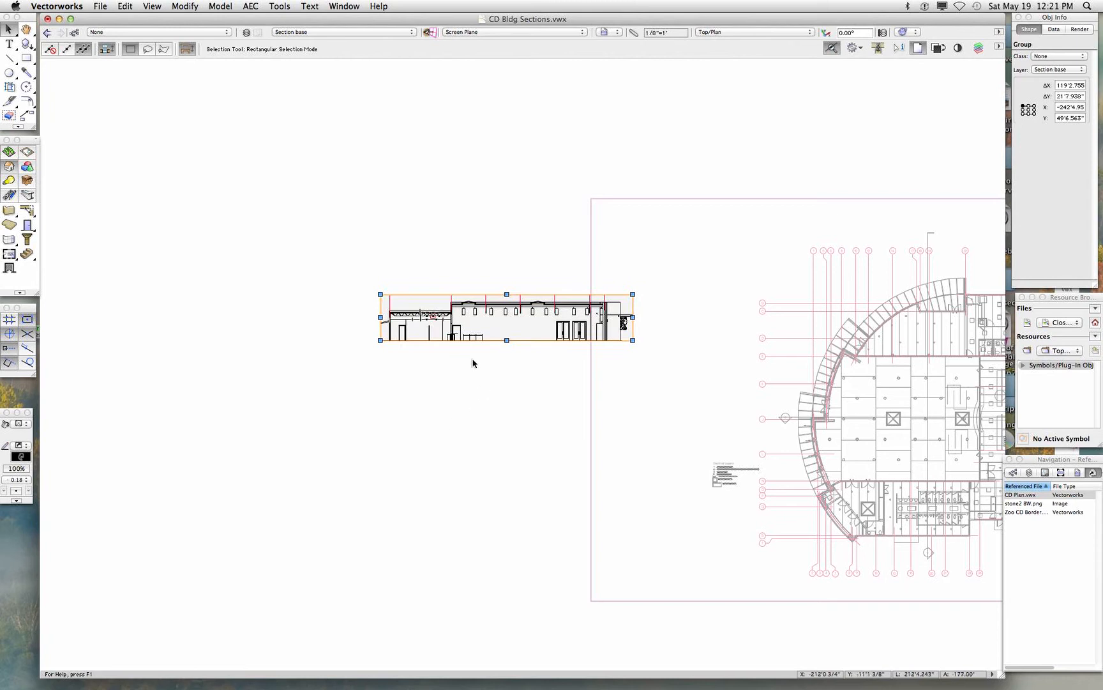
scroll(434, 314, "up", 4)
scroll(434, 314, "up", 2)
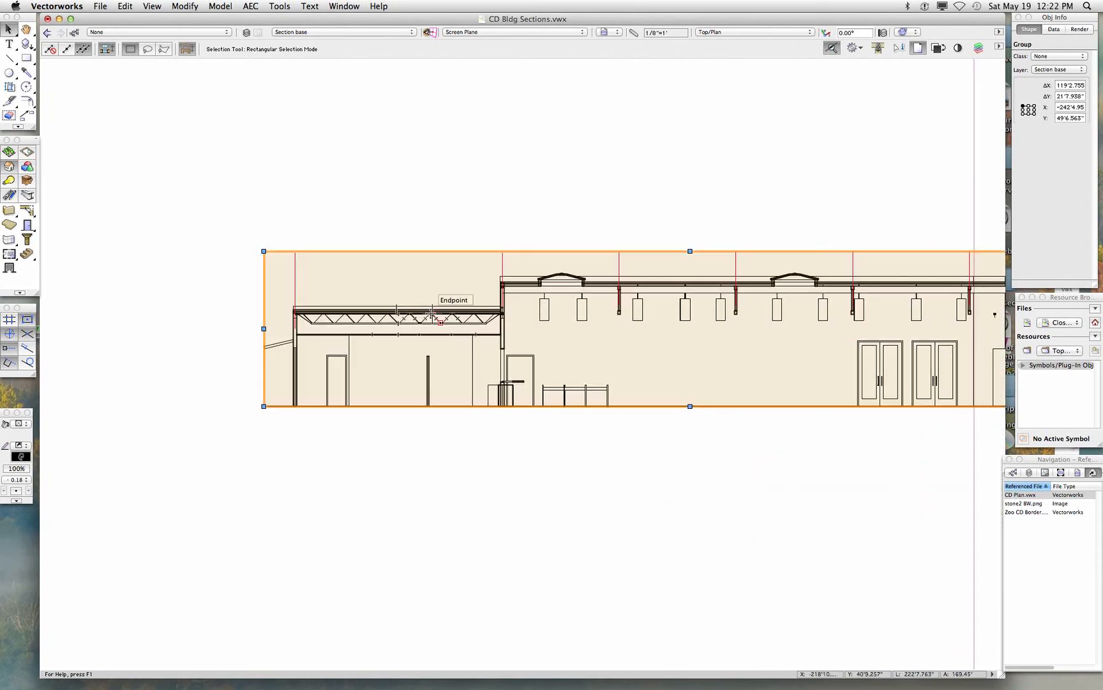
Enter the scaled section group for editing and select the Kitchen ceiling line
left_click(423, 495)
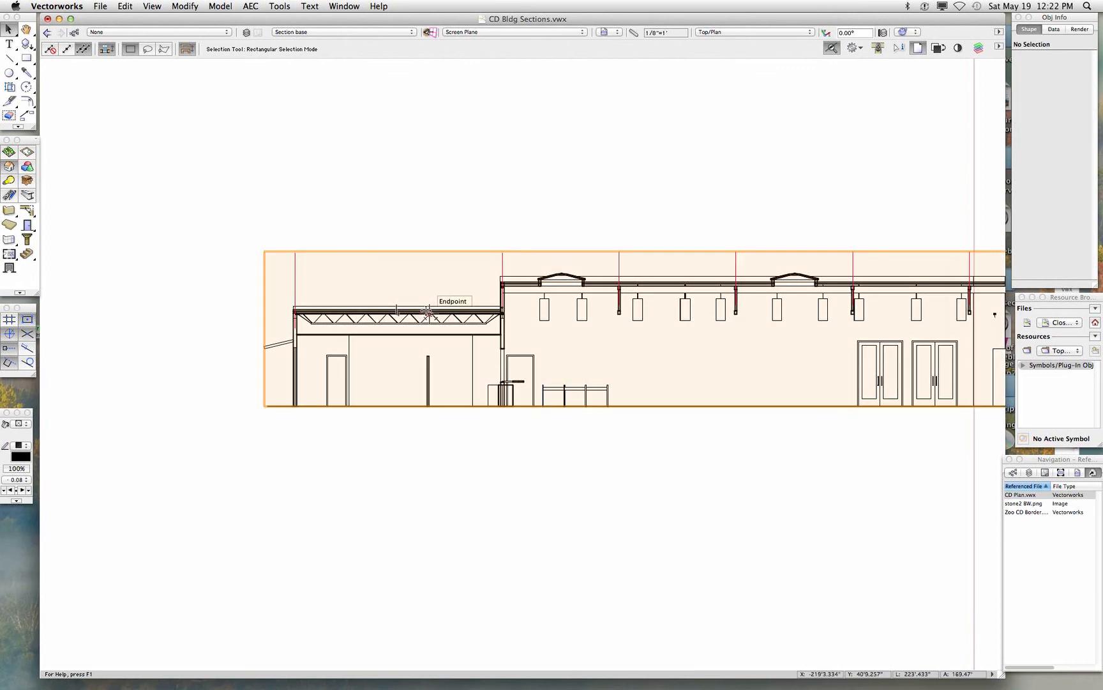
double_click(427, 311)
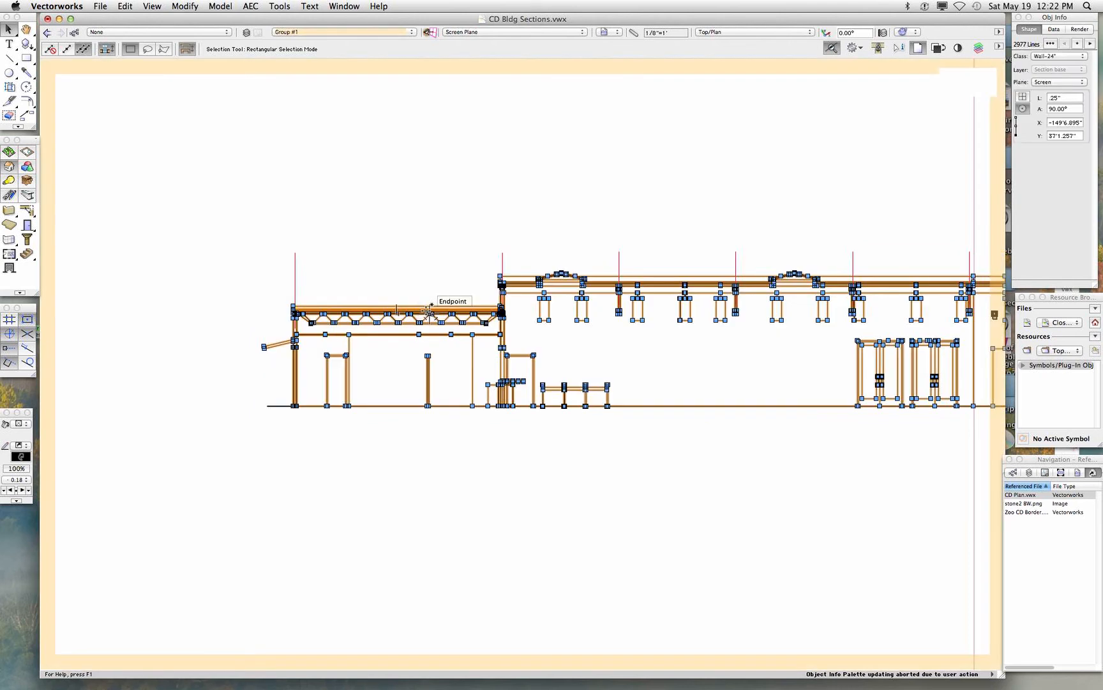
scroll(453, 435, "up", 2)
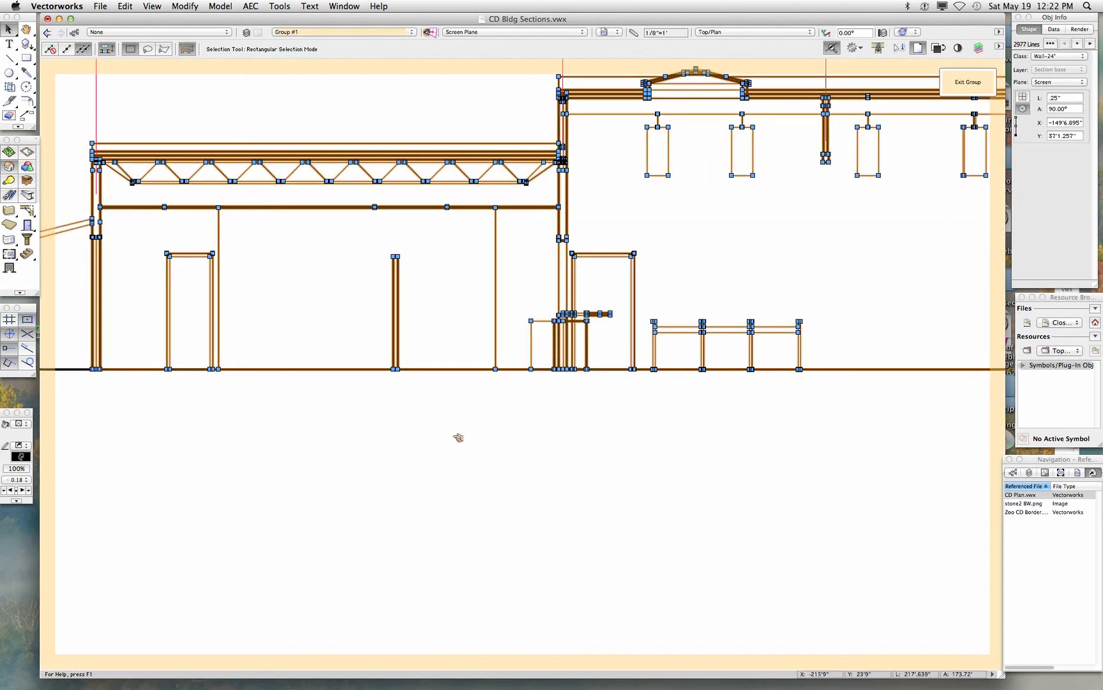
left_click(457, 436)
left_click(479, 208)
Move the vertical wall line between Kitchen and Grand Dining into the dining room as a trial, and undo the move
left_click(567, 205)
left_click_drag(590, 201, 602, 205)
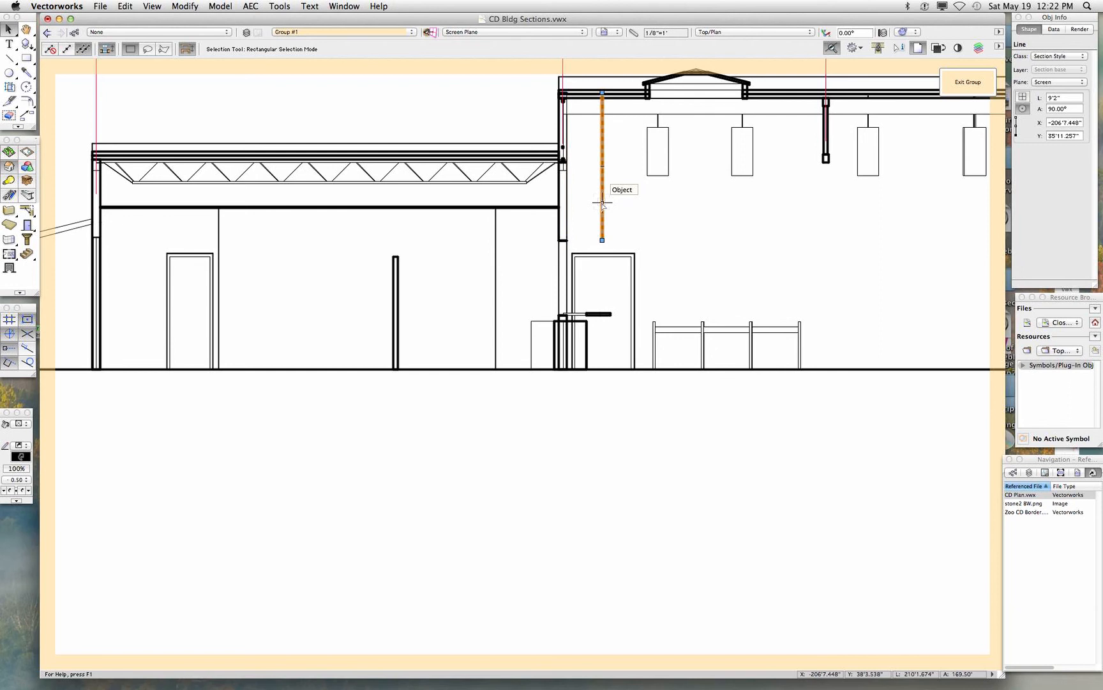
key("super+z")
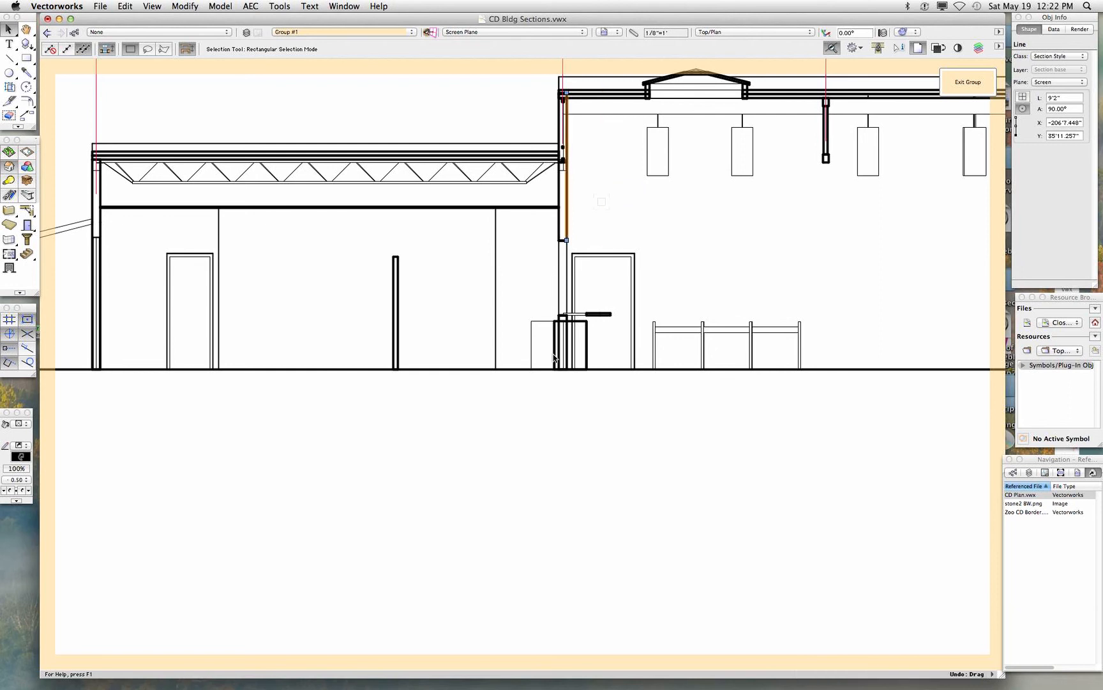
scroll(501, 476, "down", 4)
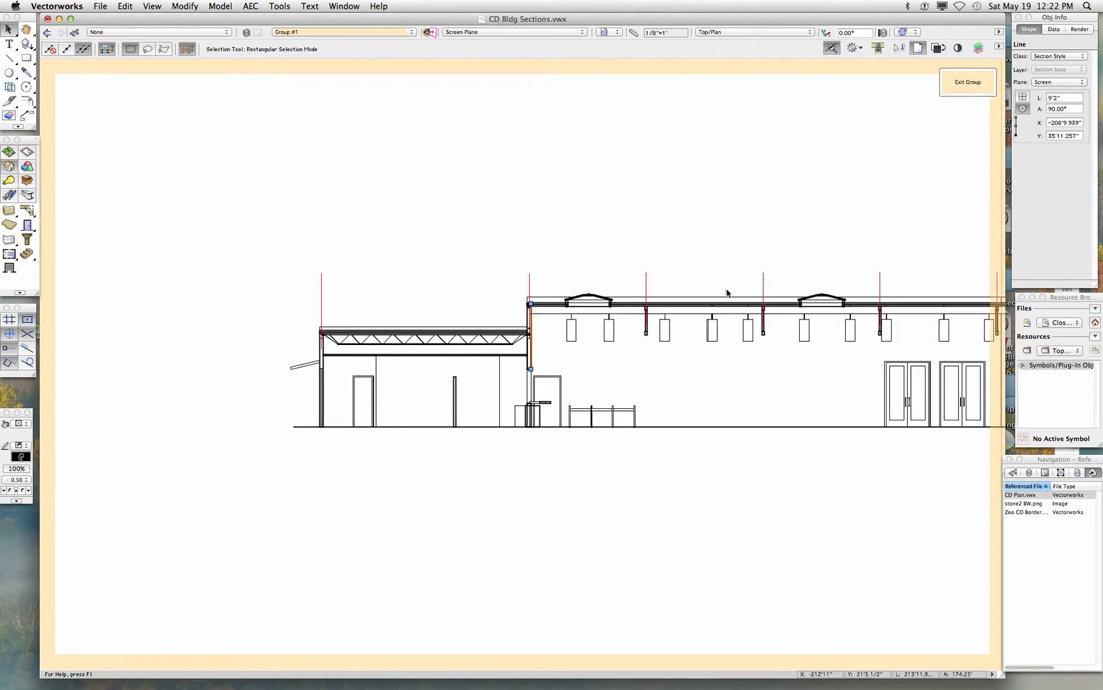
Exit the scaled section group, clear the selection and switch to the A105 [Bldg Section] sheet layer
left_click(967, 81)
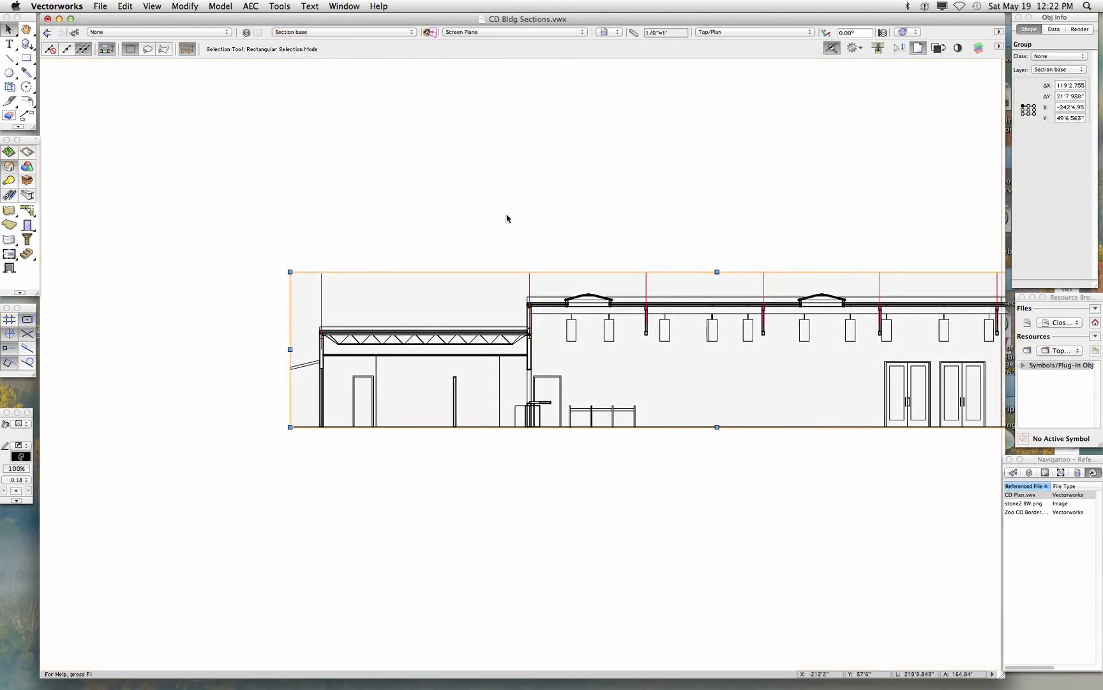
scroll(508, 217, "down", 3)
key("space")
left_click_drag(508, 353, 284, 391)
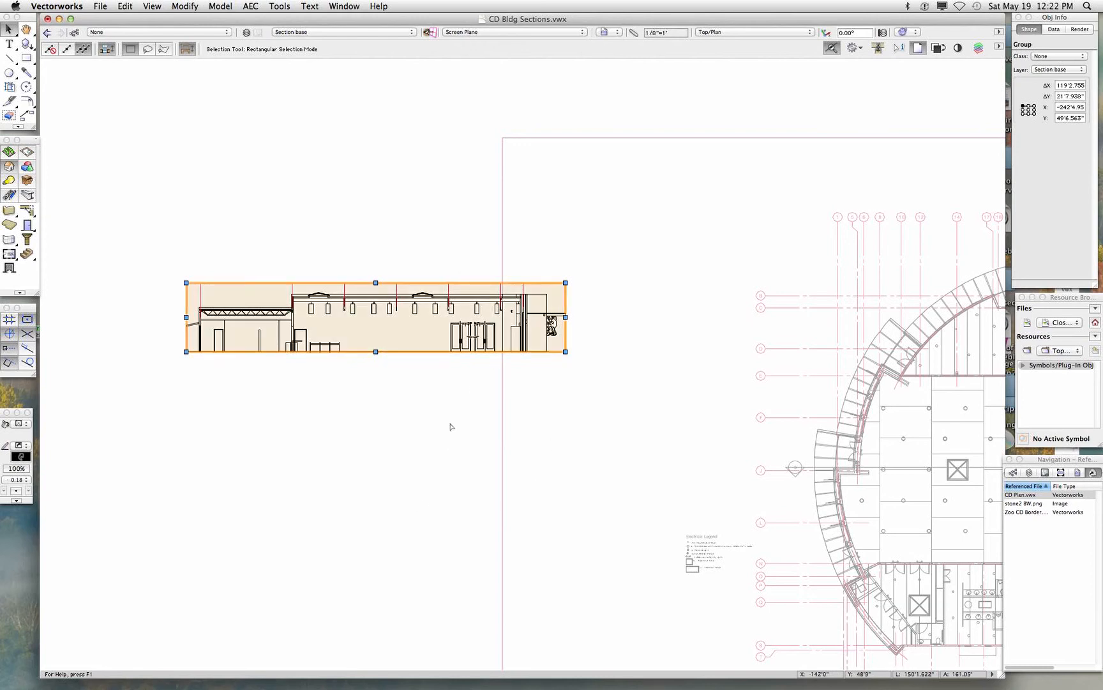
left_click(463, 384)
left_click(345, 32)
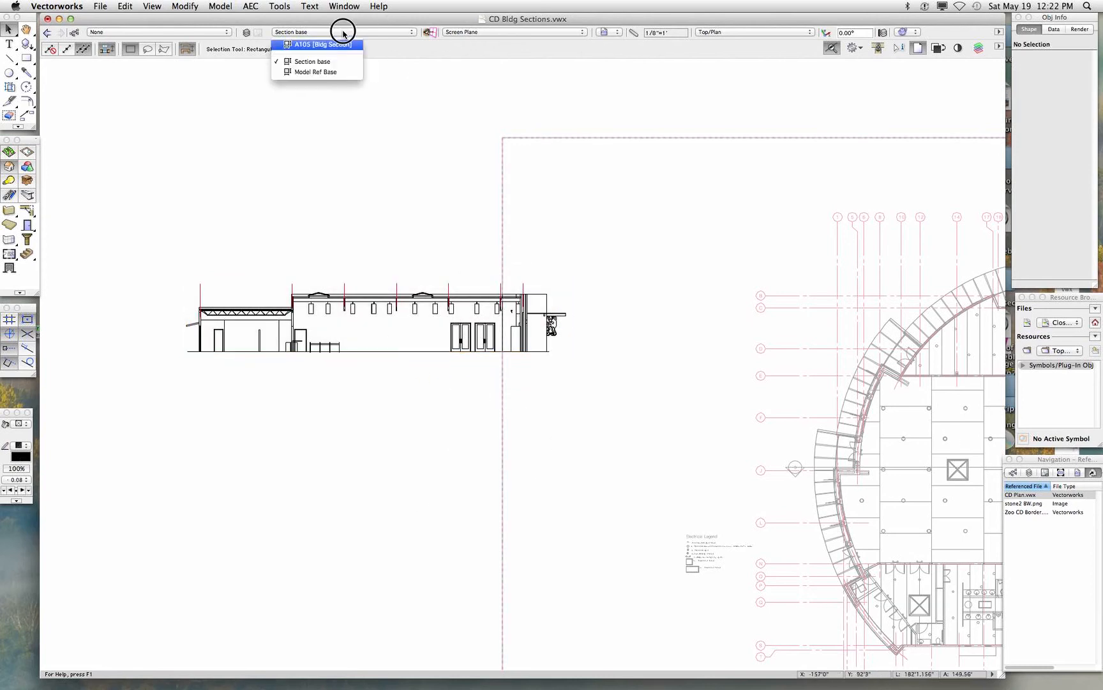
left_click(322, 44)
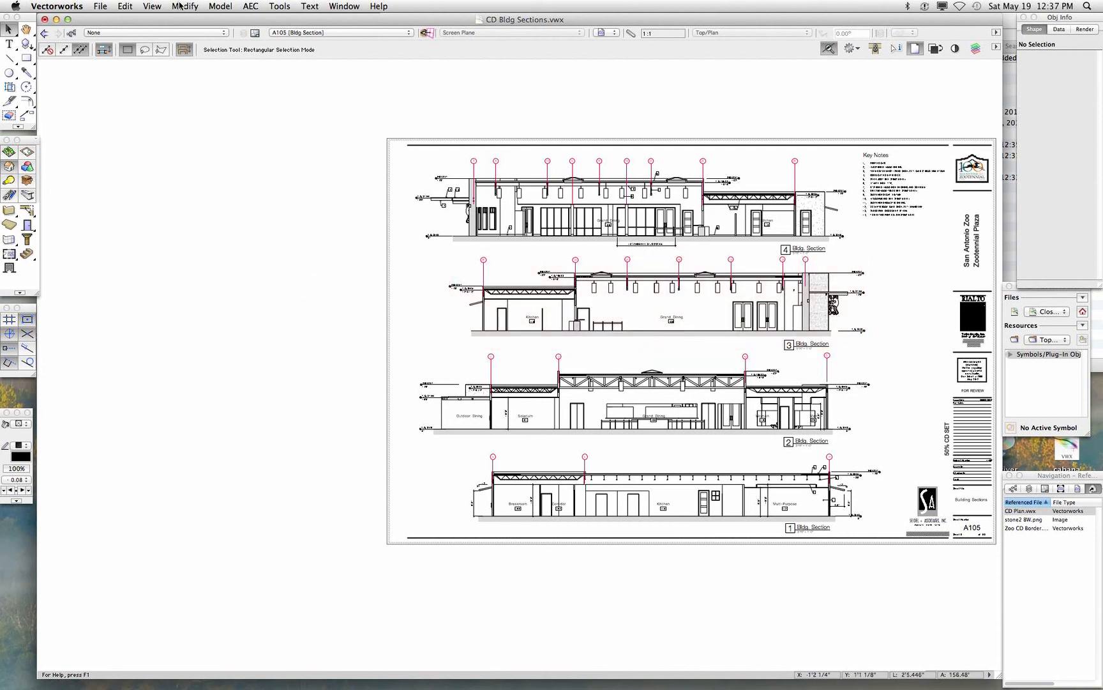
Create a 3/16"=1'0" viewport of the Section base layer on A105 and place it beside the original Bldg. Section 3 viewport
left_click(147, 8)
mouse_move(236, 140)
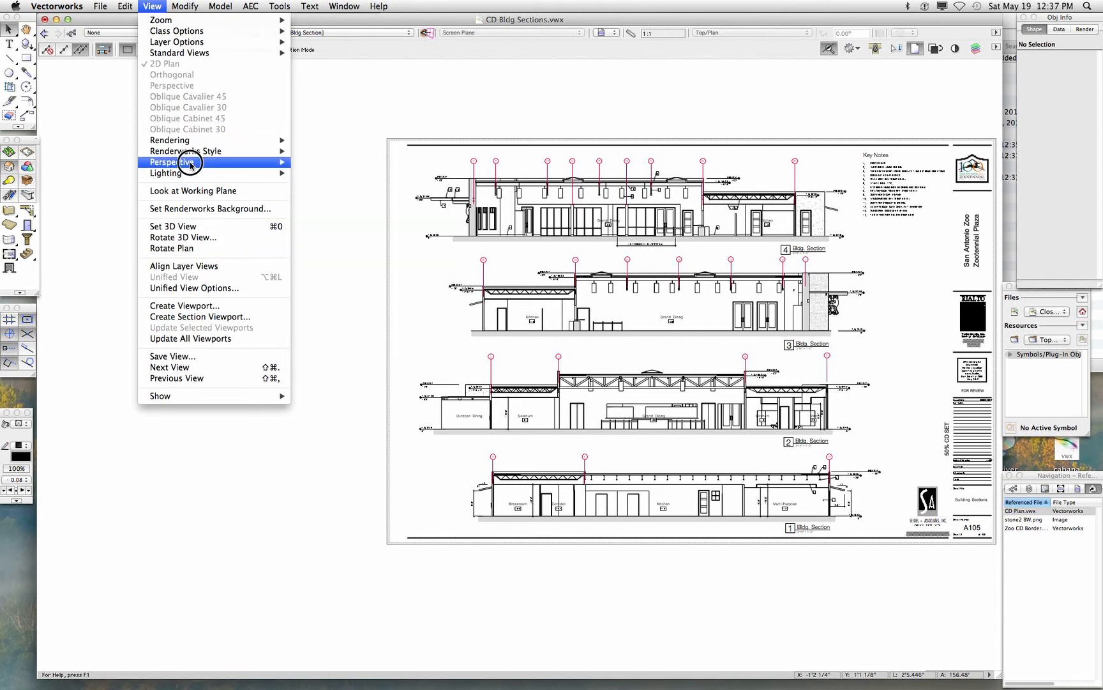
left_click(204, 308)
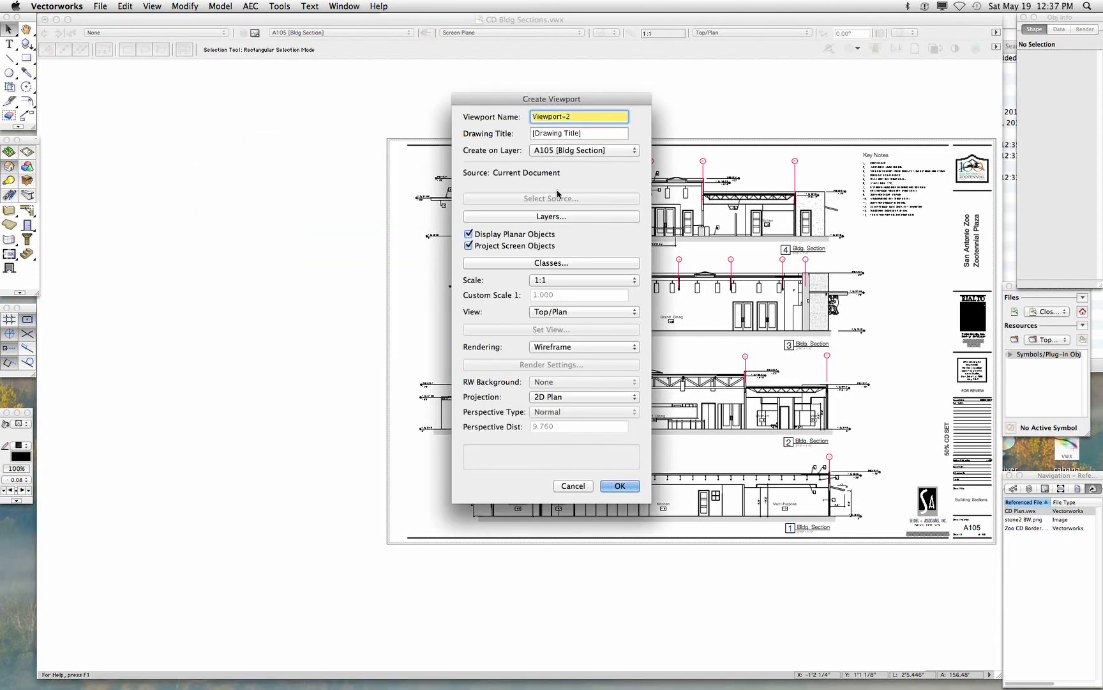
left_click(534, 217)
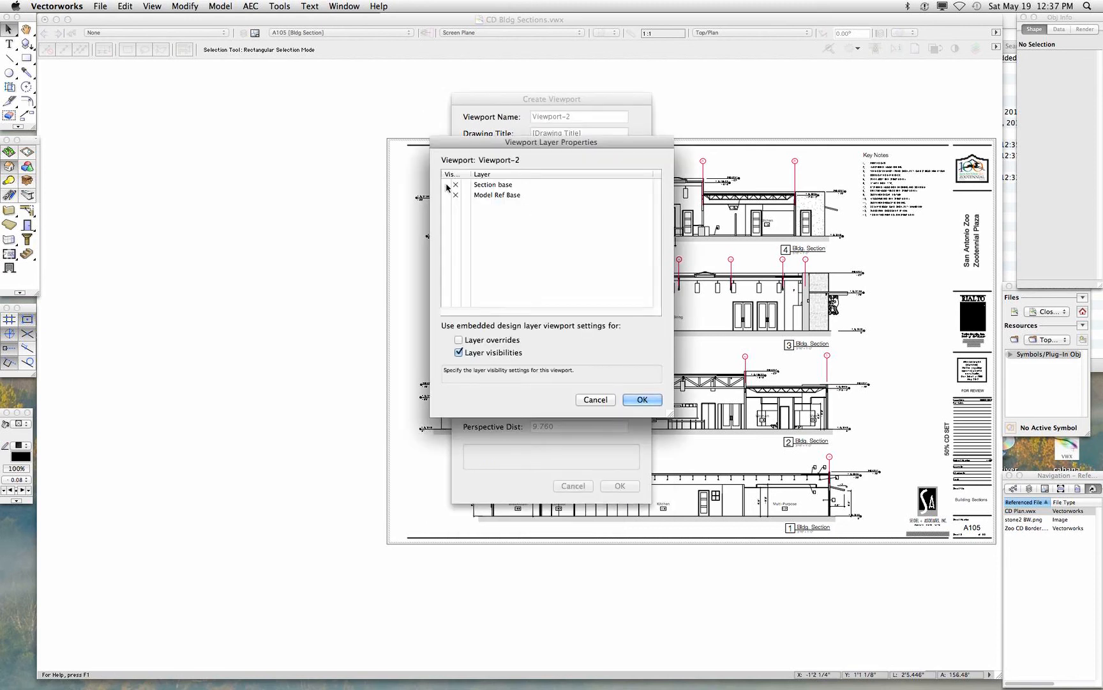
key("Return")
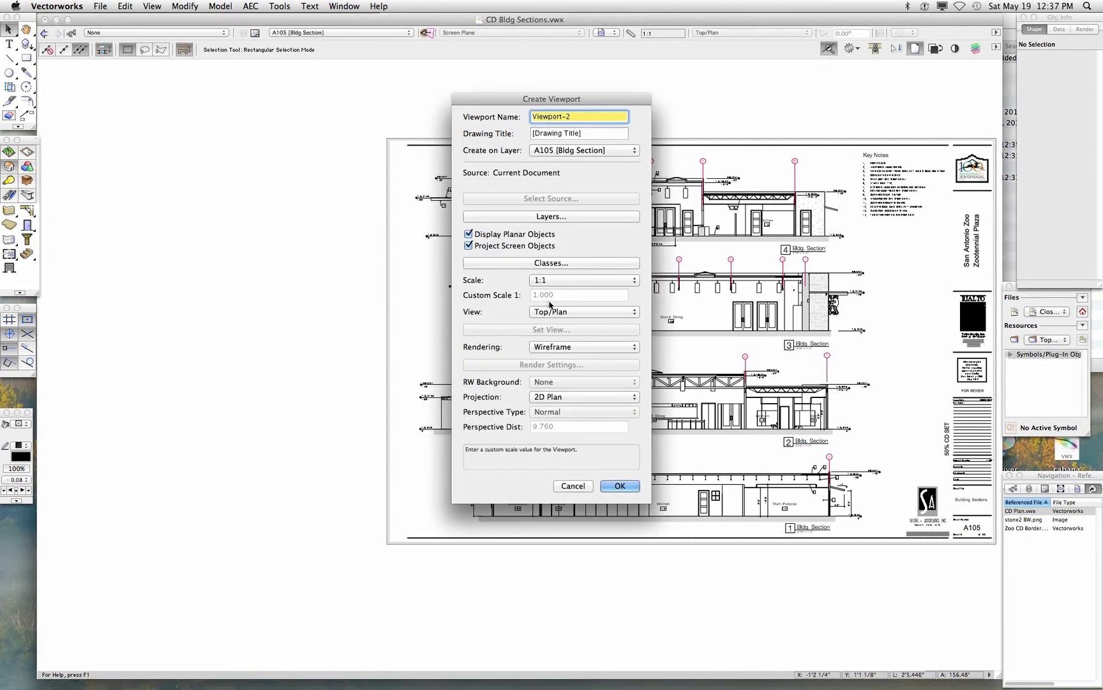
left_click(548, 263)
key("Return")
left_click(588, 284)
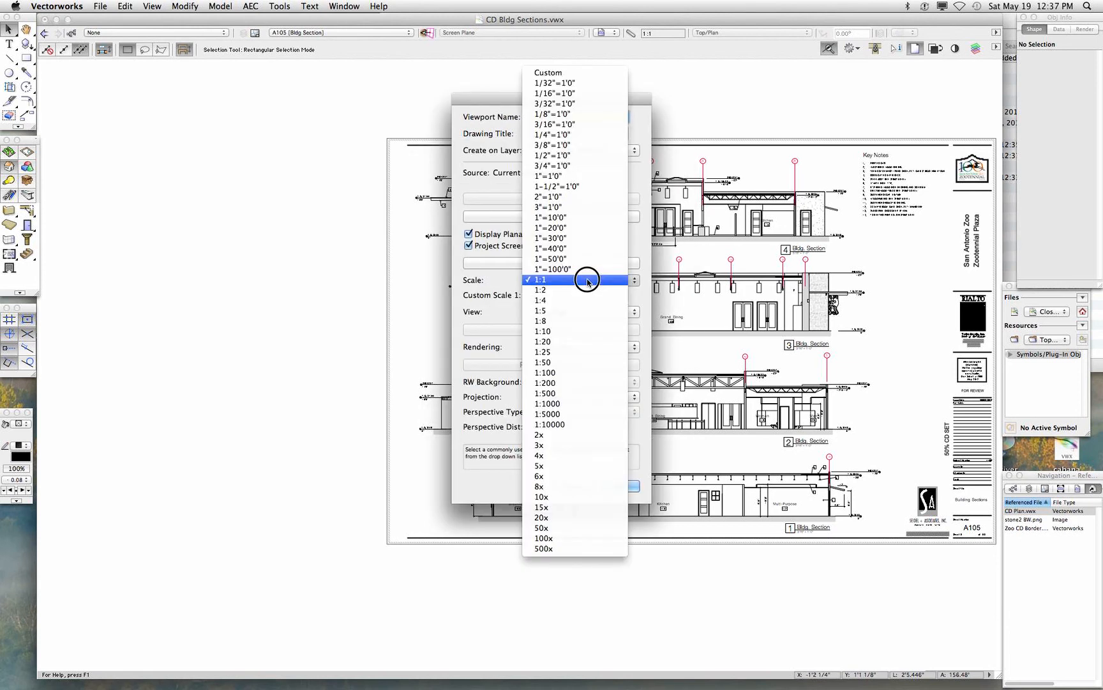
left_click(581, 125)
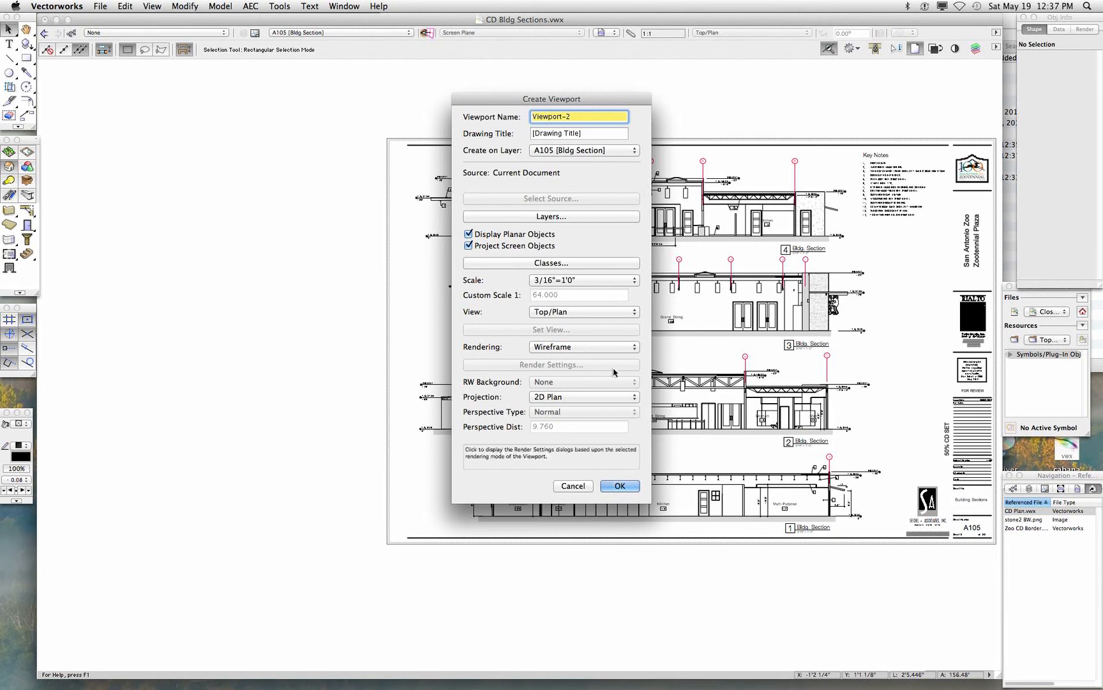
key("Return")
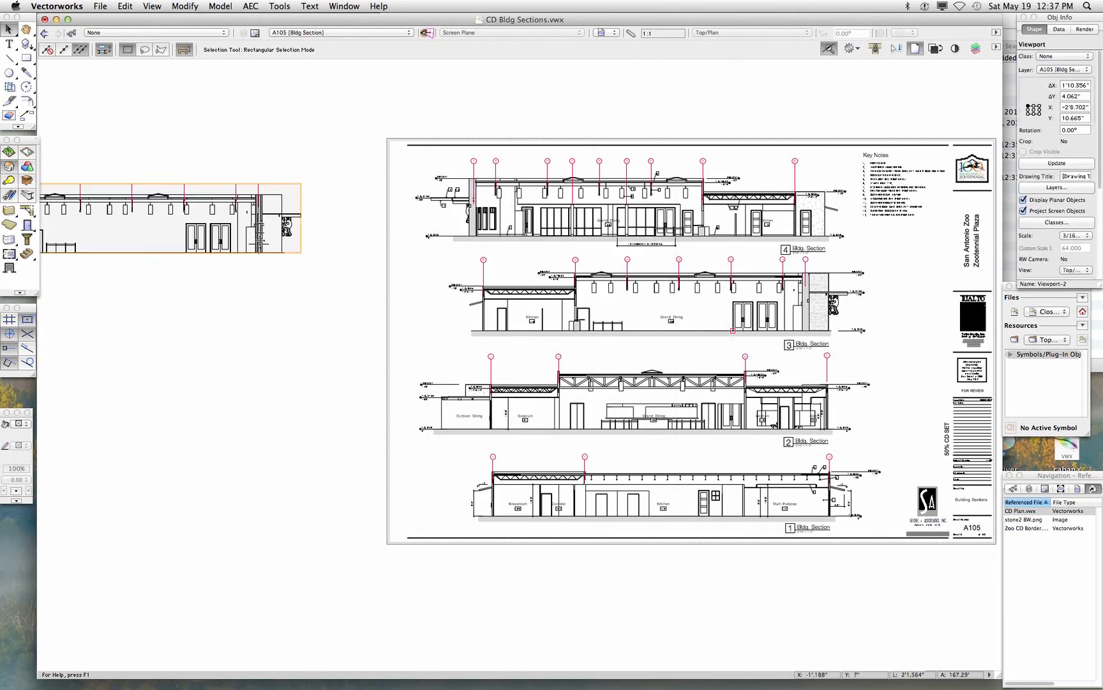
left_click_drag(258, 244, 389, 319)
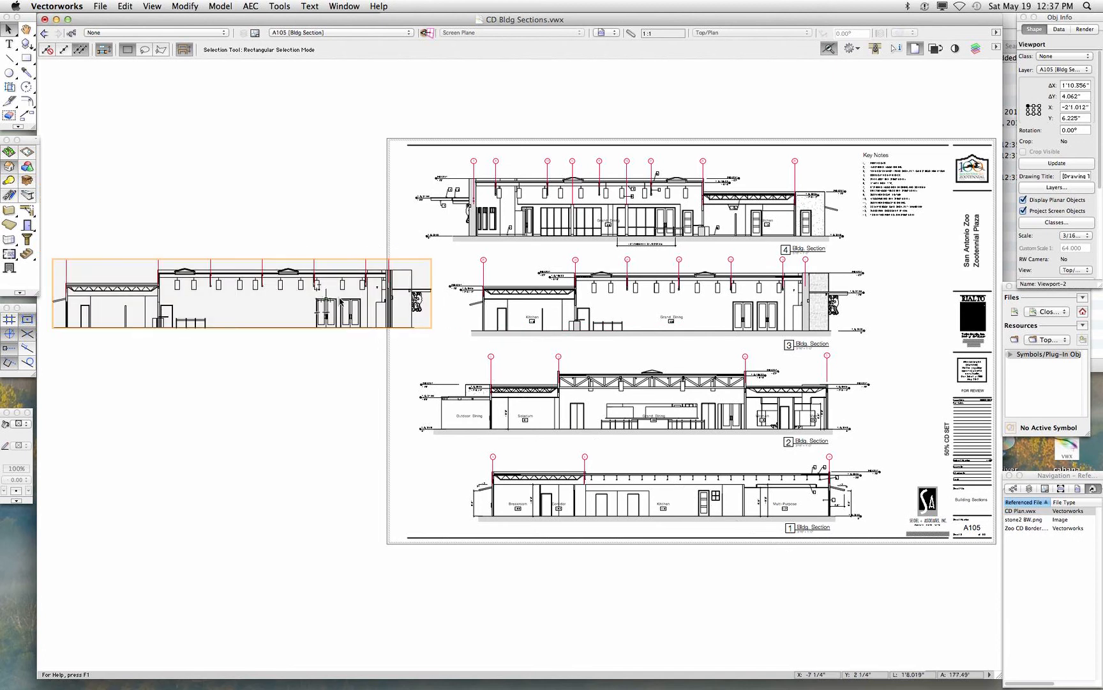
Cut all annotations out of the original Bldg. Section 3 viewport and exit its annotation space
left_click(587, 276)
left_click(586, 275)
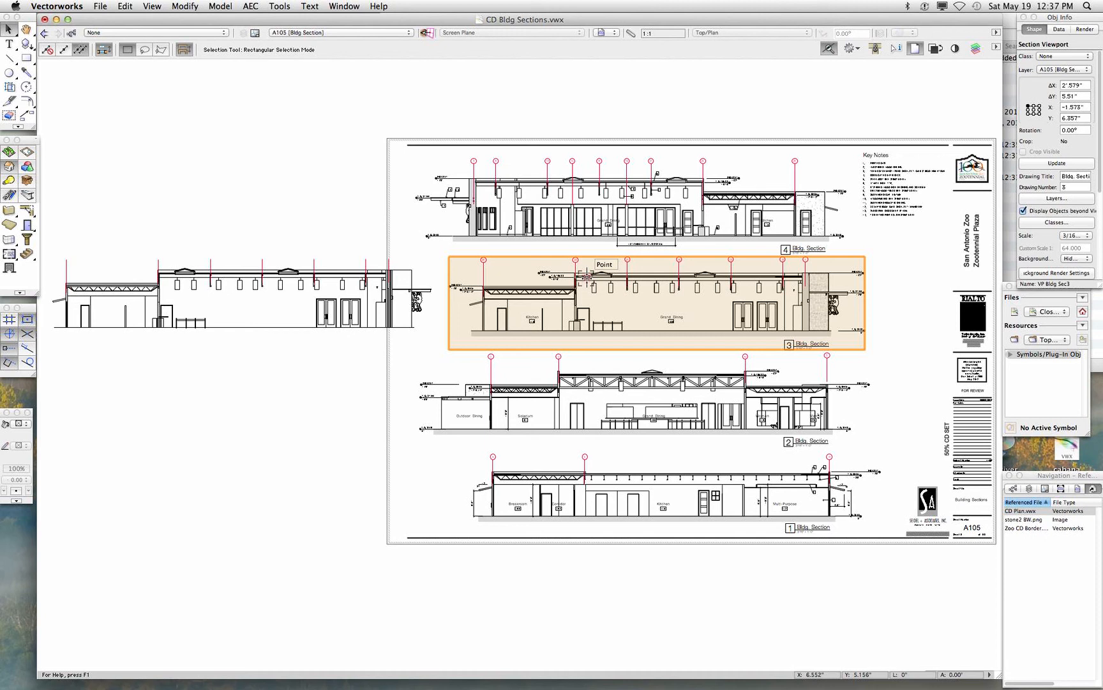
mouse_move(586, 277)
left_mouse_down()
mouse_move(439, 300)
mouse_move(481, 325)
left_mouse_up()
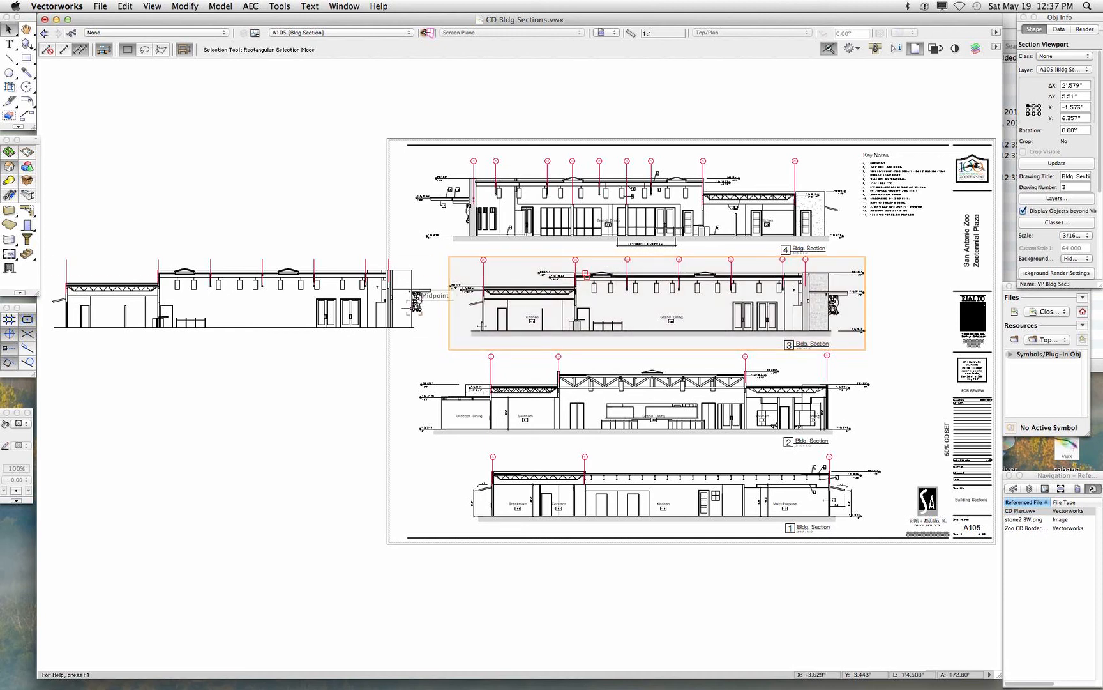
double_click(813, 346)
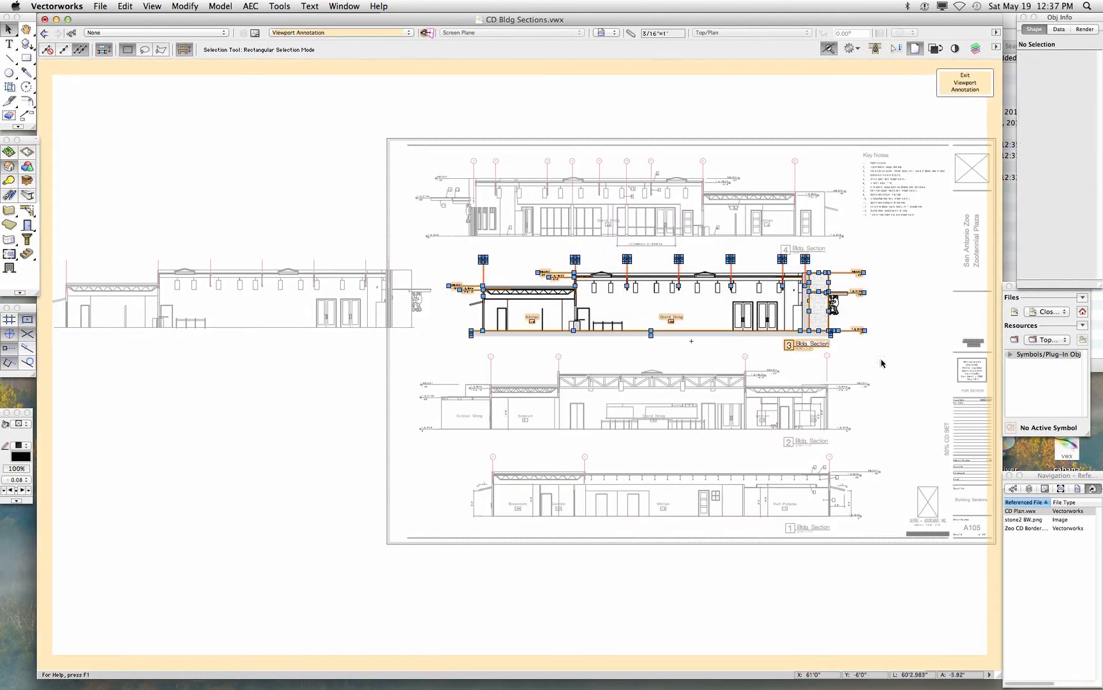
left_click(881, 363)
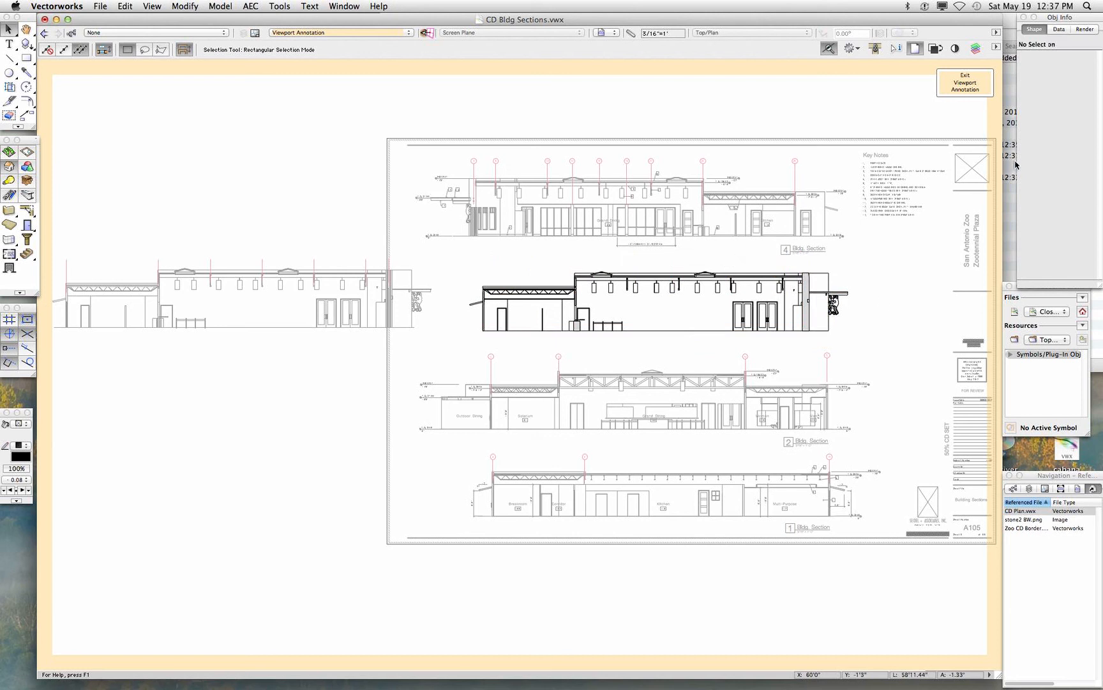
left_click(967, 93)
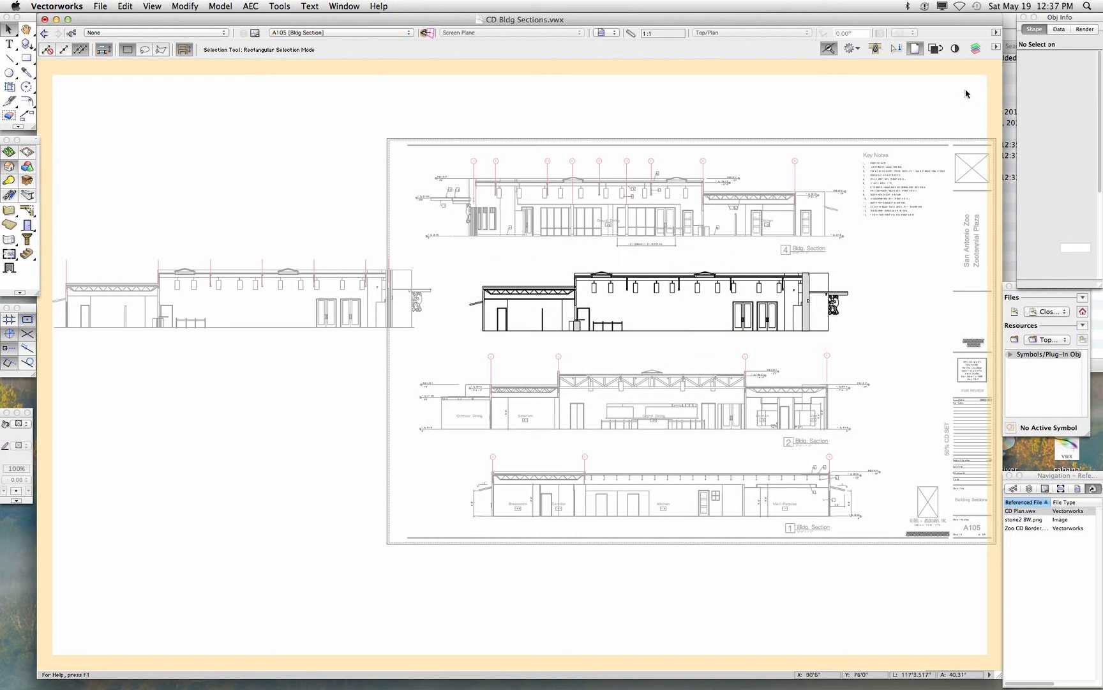
Paste the cut annotations into the new viewport's annotation space and align the stone wall's upper outer corner with the section's end wall
double_click(372, 328)
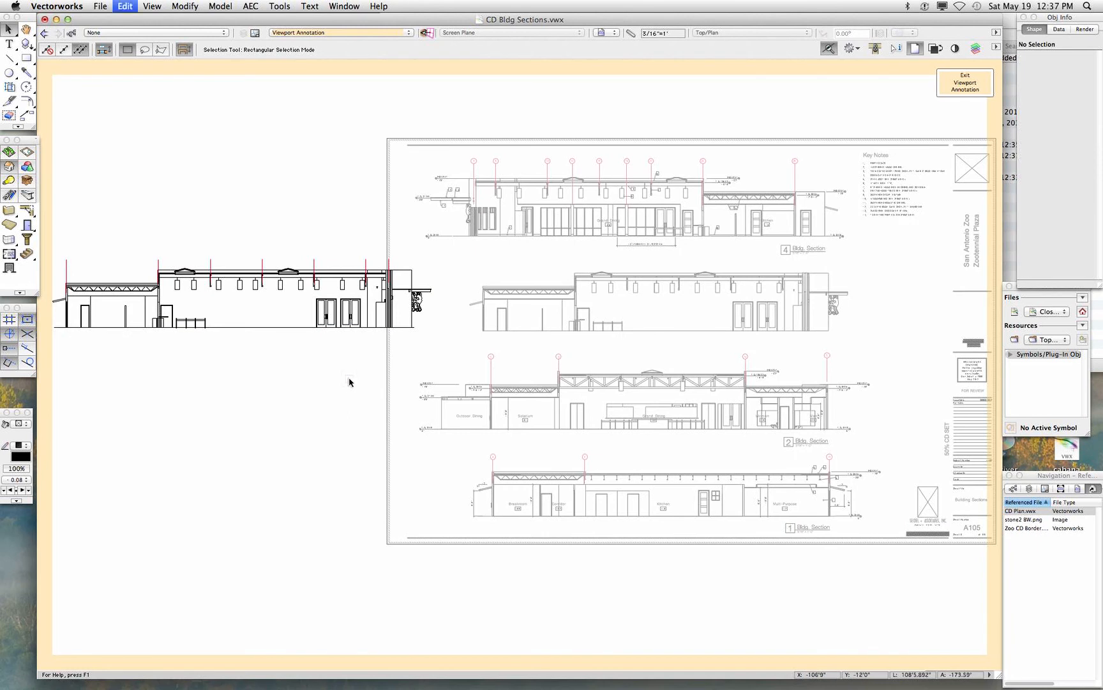
key("super+a")
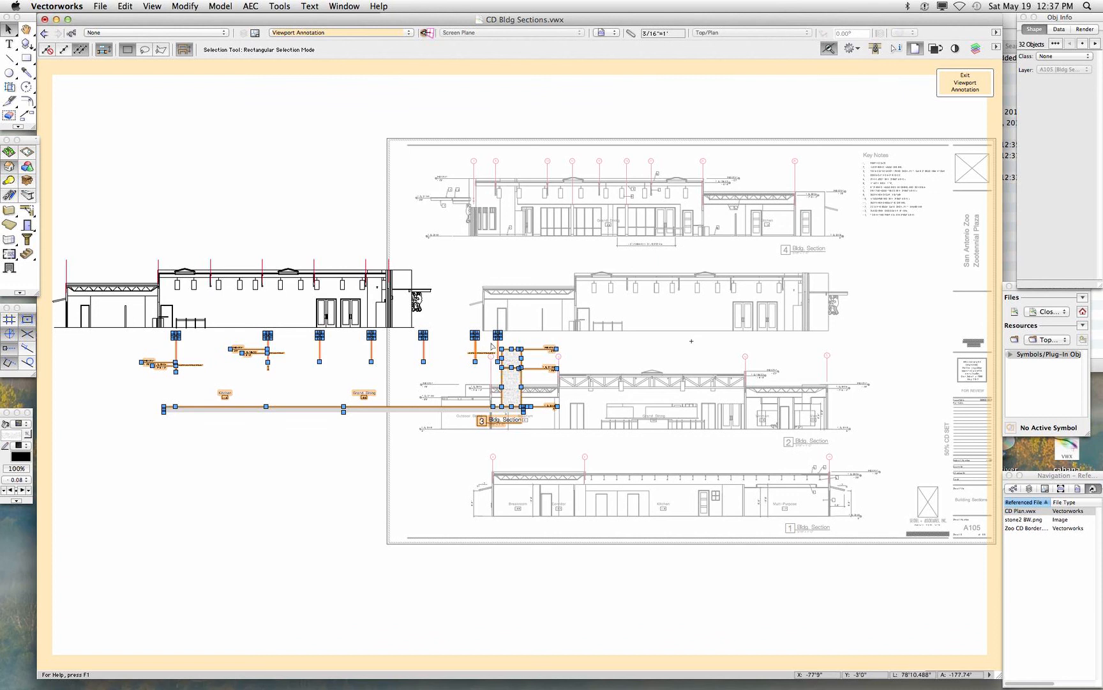
scroll(523, 350, "up", 5)
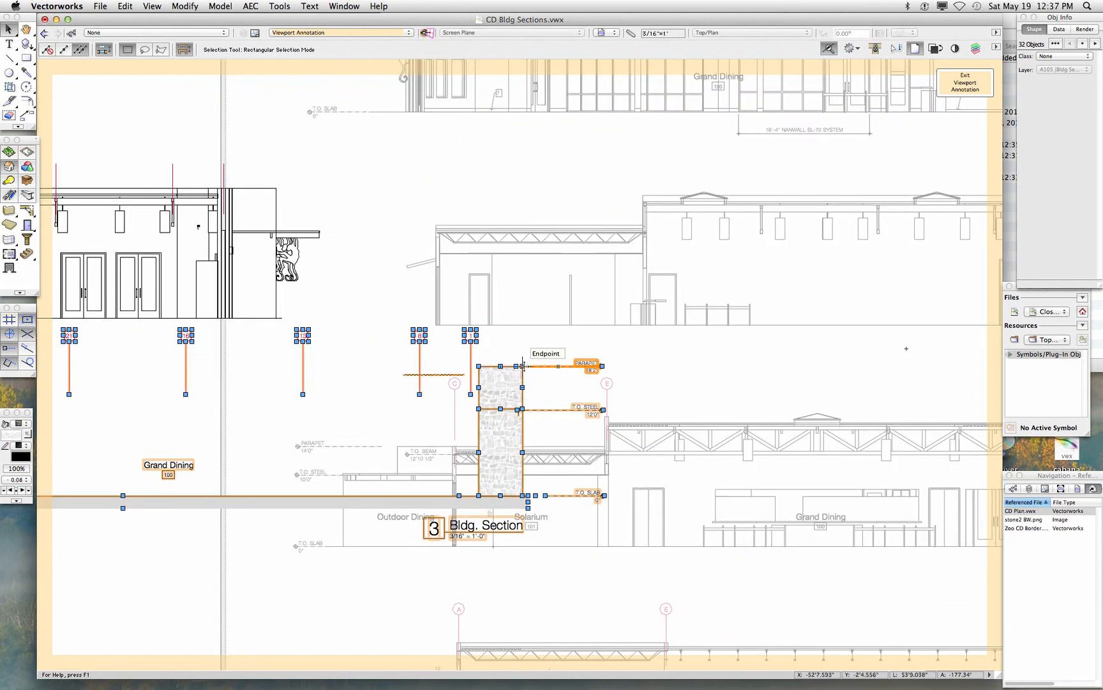
left_click_drag(523, 368, 277, 188)
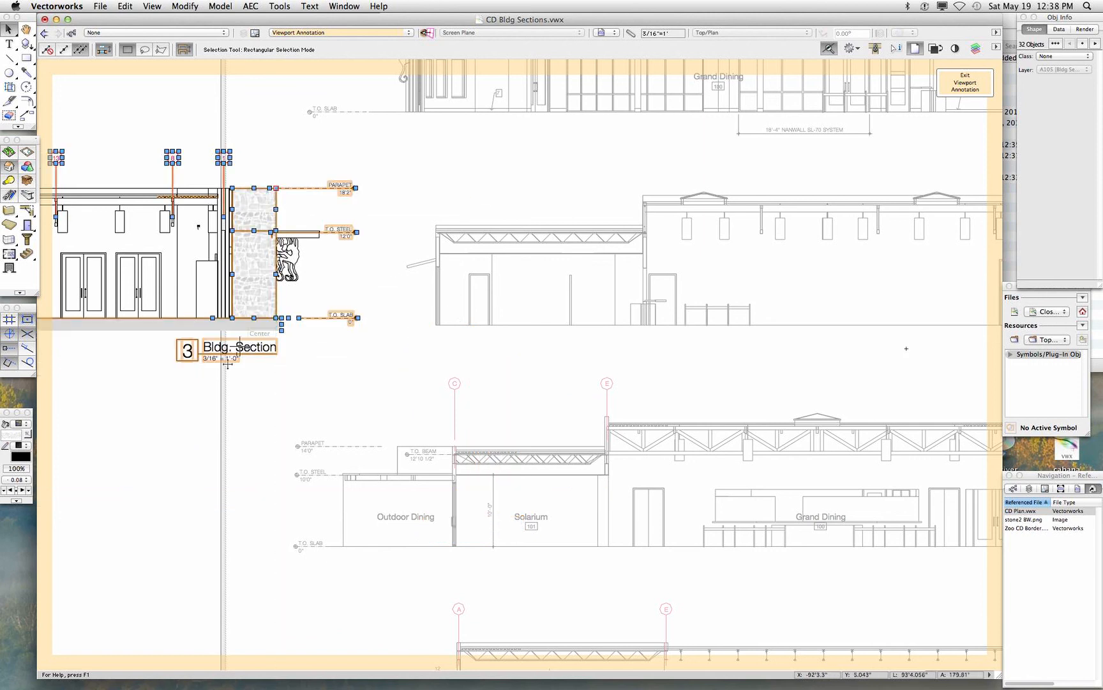
left_click(155, 363)
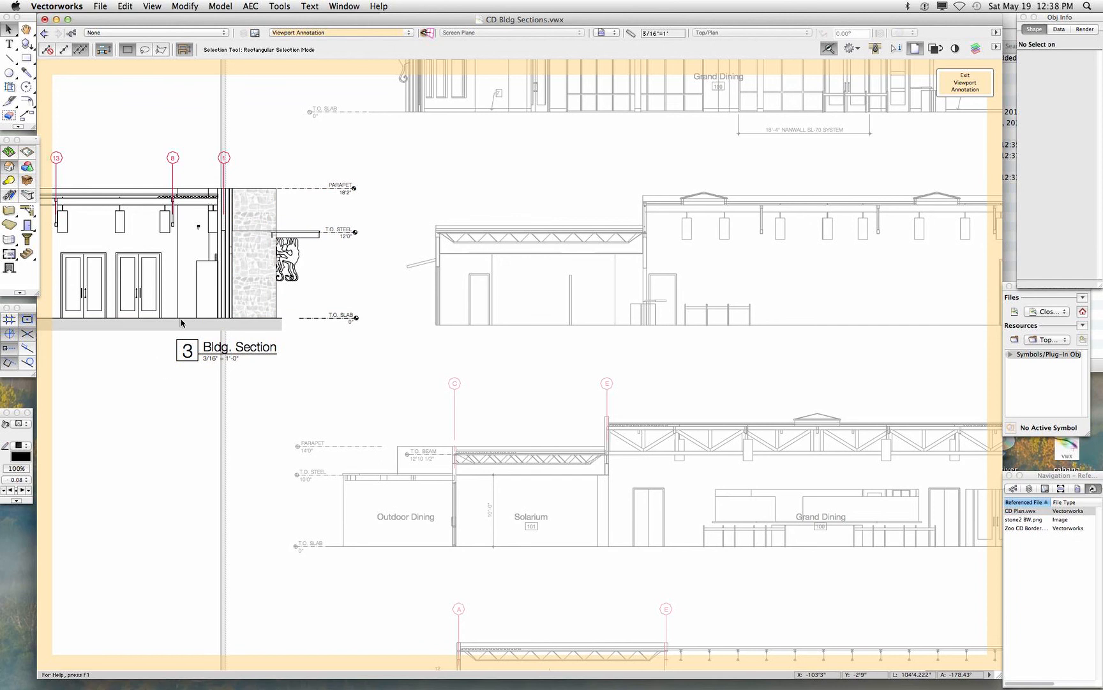
left_click(965, 81)
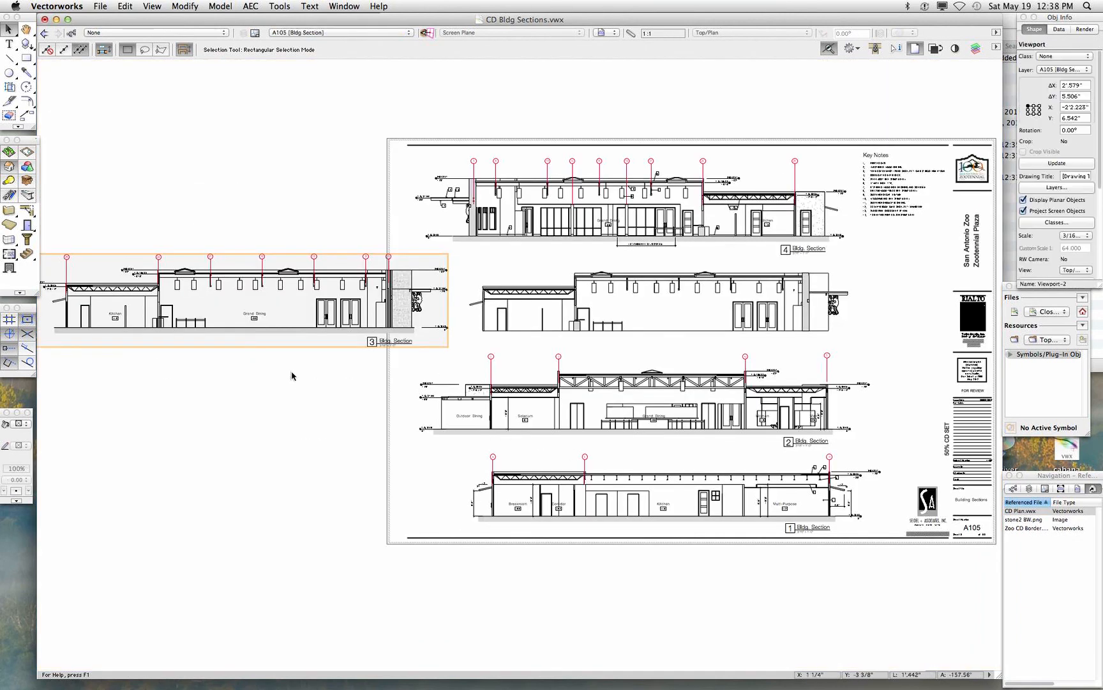
Delete the original Bldg. Section 3 viewport and move the new annotated viewport into its place on the A105 sheet
scroll(295, 384, "up", 2)
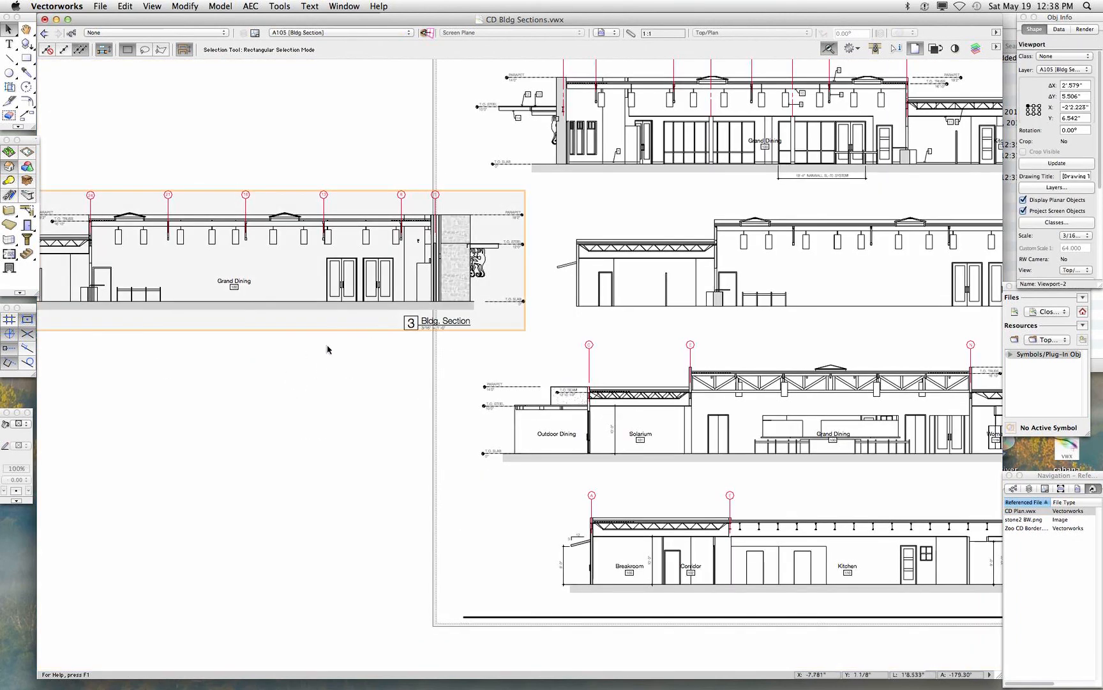
middle_click_drag(319, 366, 403, 493)
scroll(724, 412, "down", 3)
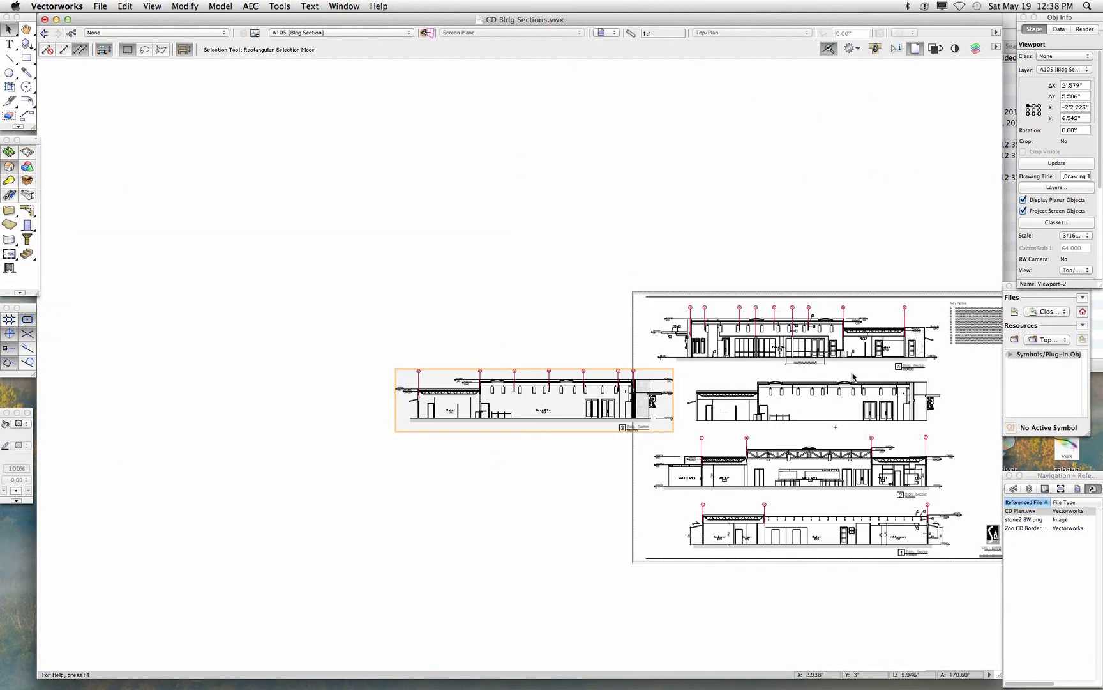
key("Delete")
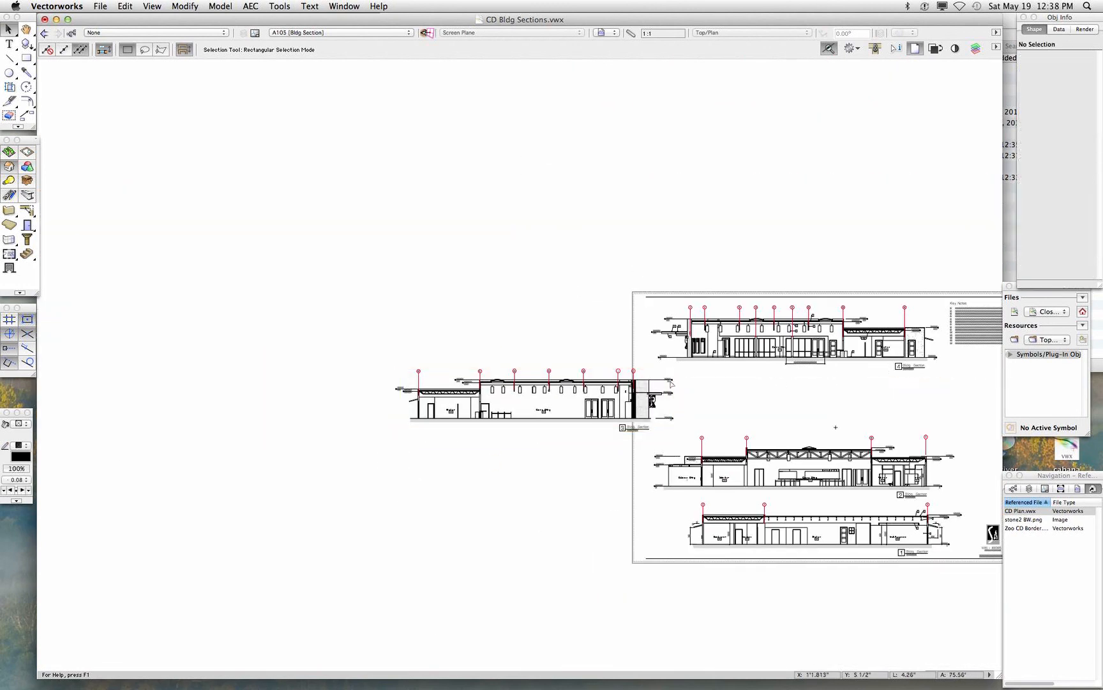
left_click_drag(647, 383, 916, 390)
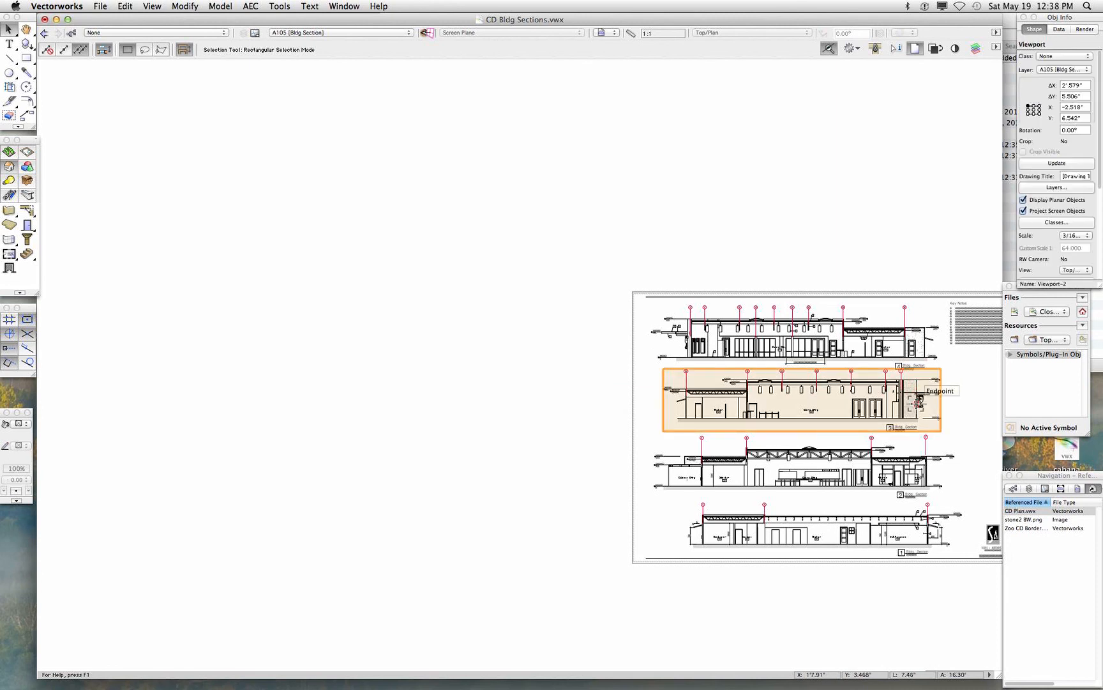
key("super+4")
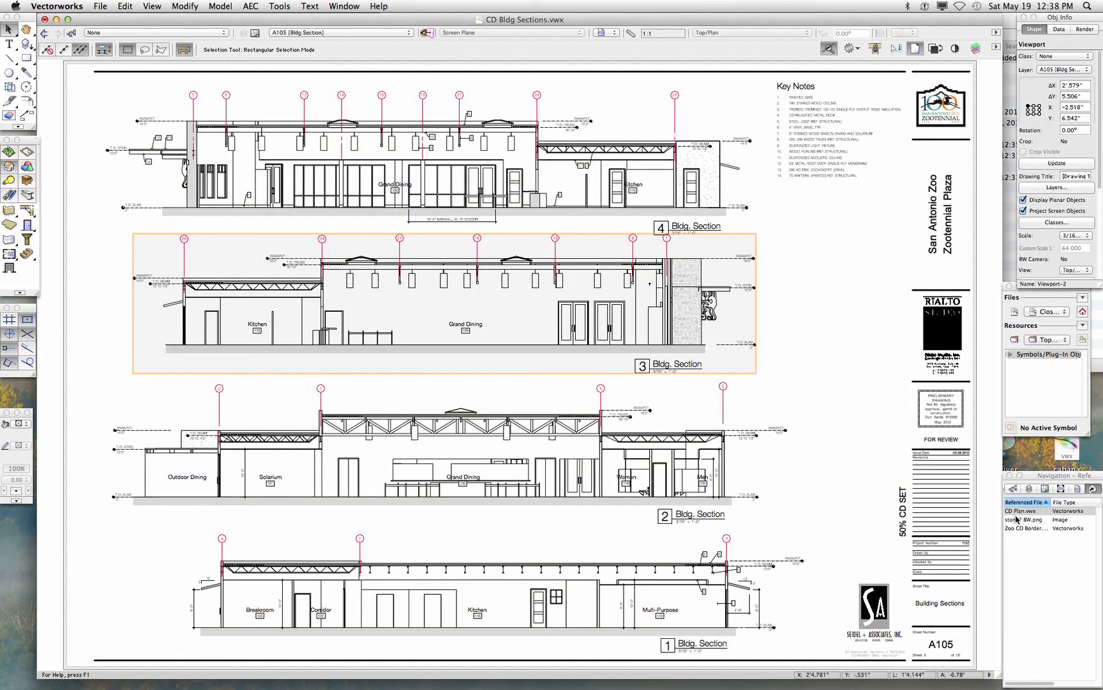
left_click(790, 408)
View the referenced plan on the Model Ref Base layer and return to the A105 sheet to check Bldg. Section 3
left_click_drag(310, 34, 306, 73)
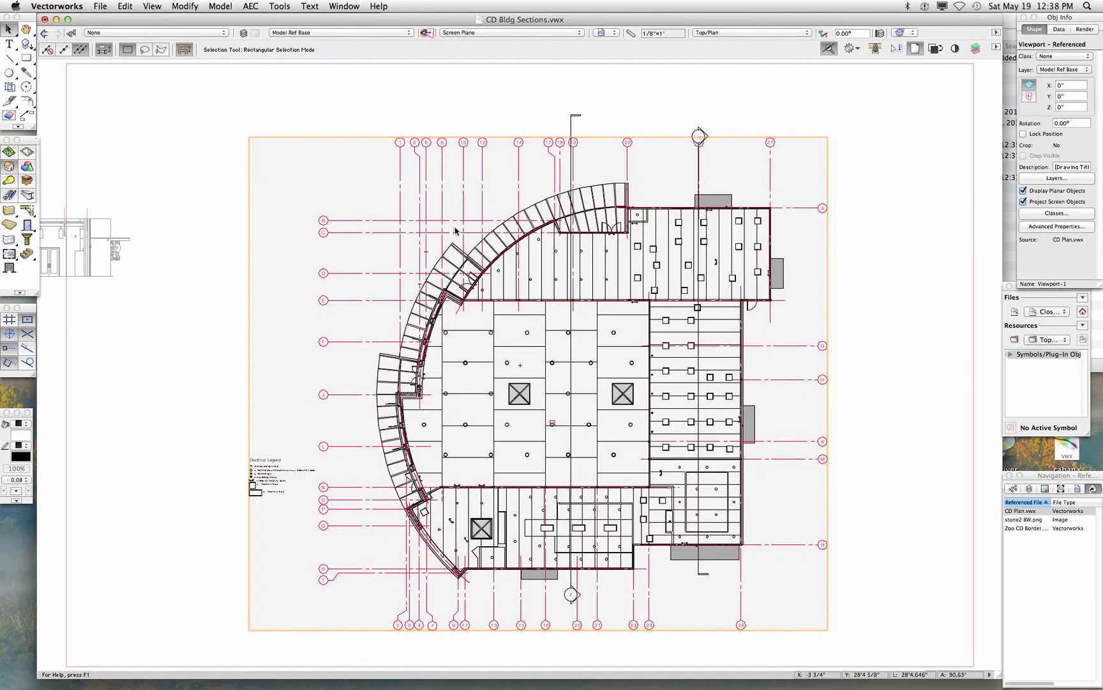
left_click_drag(355, 35, 348, 42)
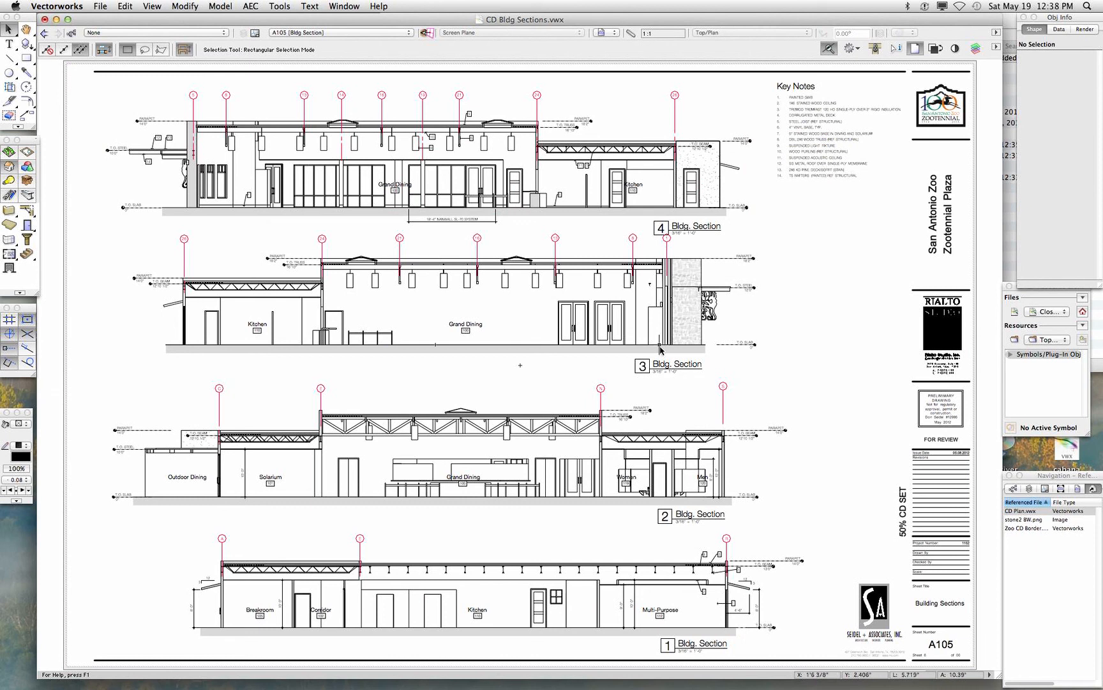
left_click(656, 368)
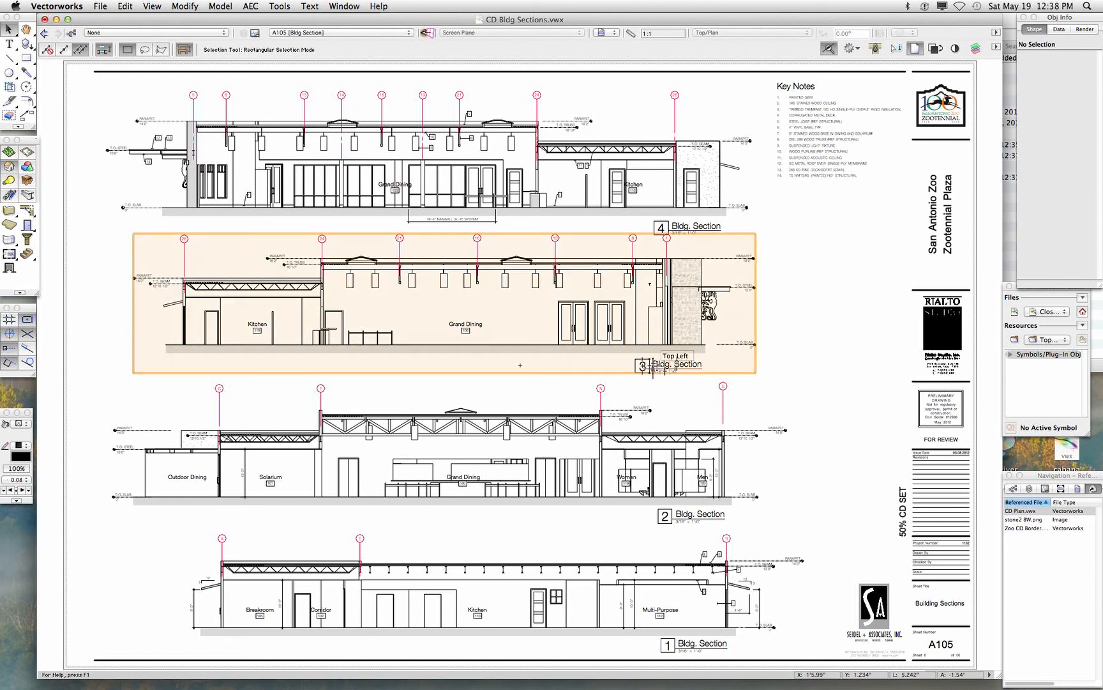
left_click(839, 357)
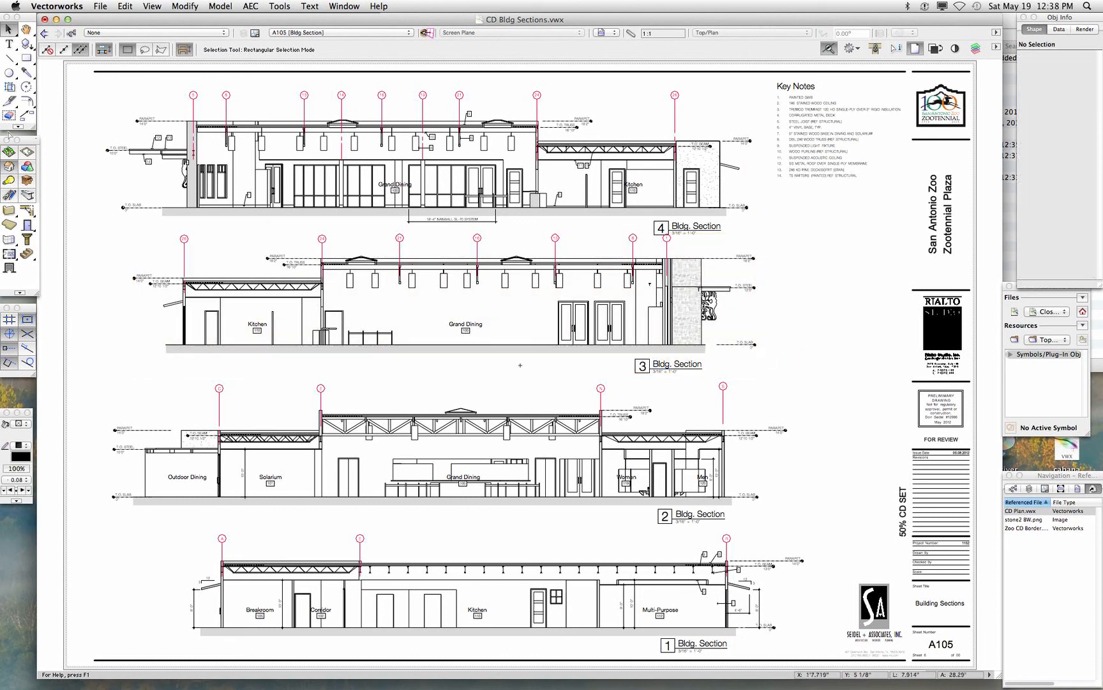